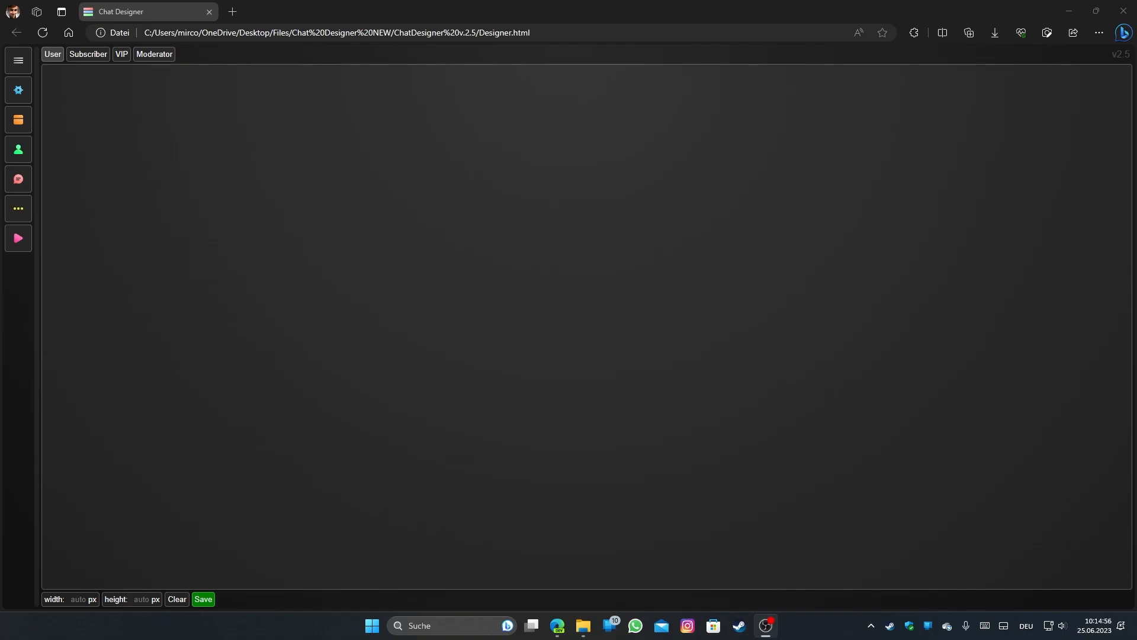
# - Enter the channel miiriico in the general Streamer-List settings and connect to its chat
pyautogui.click(18, 90)
pyautogui.click(19, 120)
pyautogui.click(980, 120)
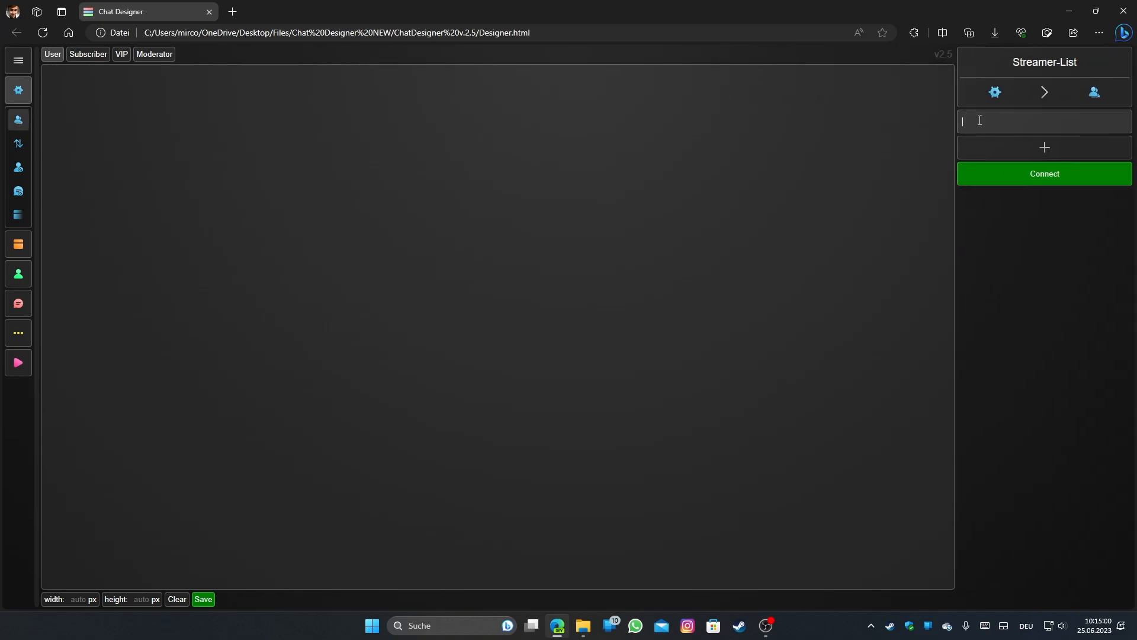
pyautogui.write('miiriico')
pyautogui.click(1046, 177)
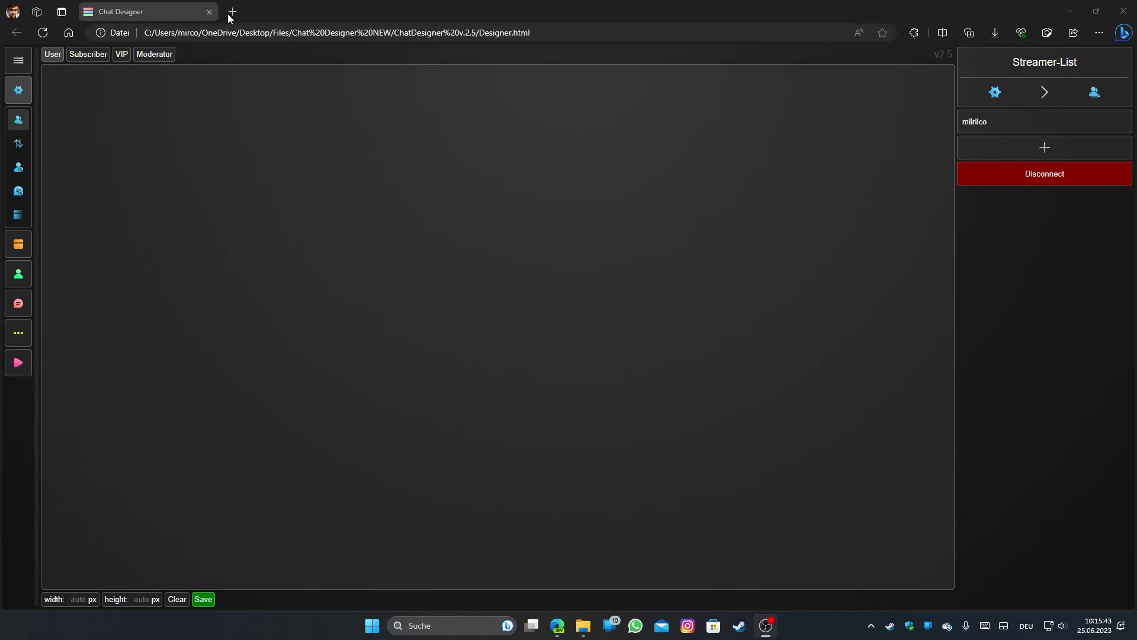
# - Open twitch.tv/miiriico in a new browser tab
pyautogui.click(233, 11)
pyautogui.write('tw')
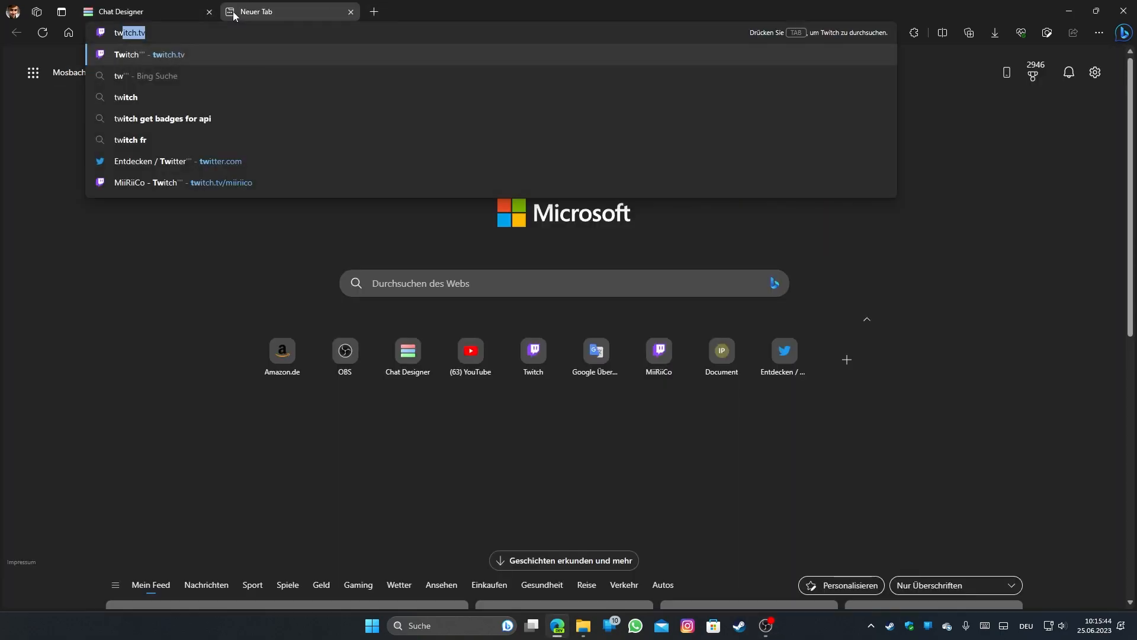
pyautogui.write('itch.tv/miiriico')
pyautogui.press('Return')
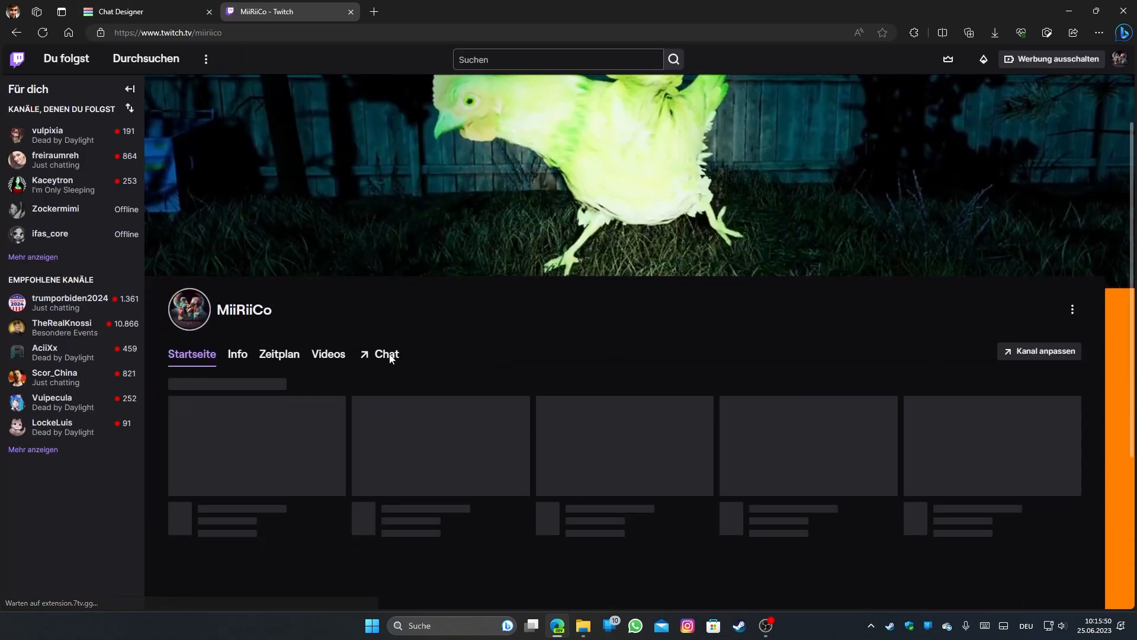
# - Open the channel's stream chat, launch it as a pop-out window, and close the Twitch tab
pyautogui.click(385, 394)
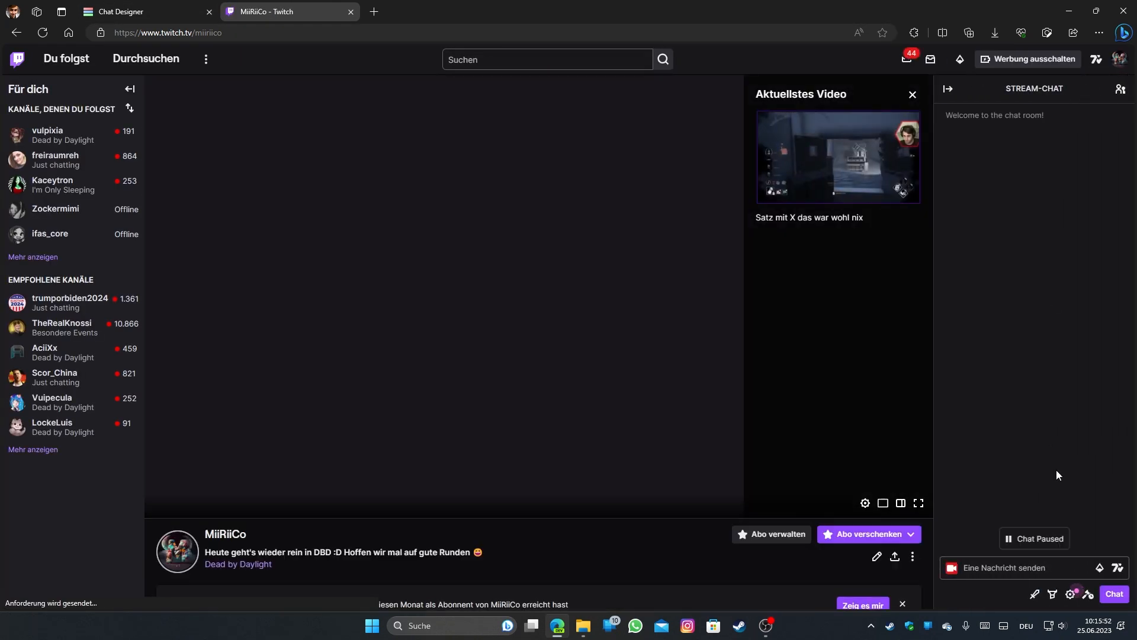
pyautogui.click(1071, 593)
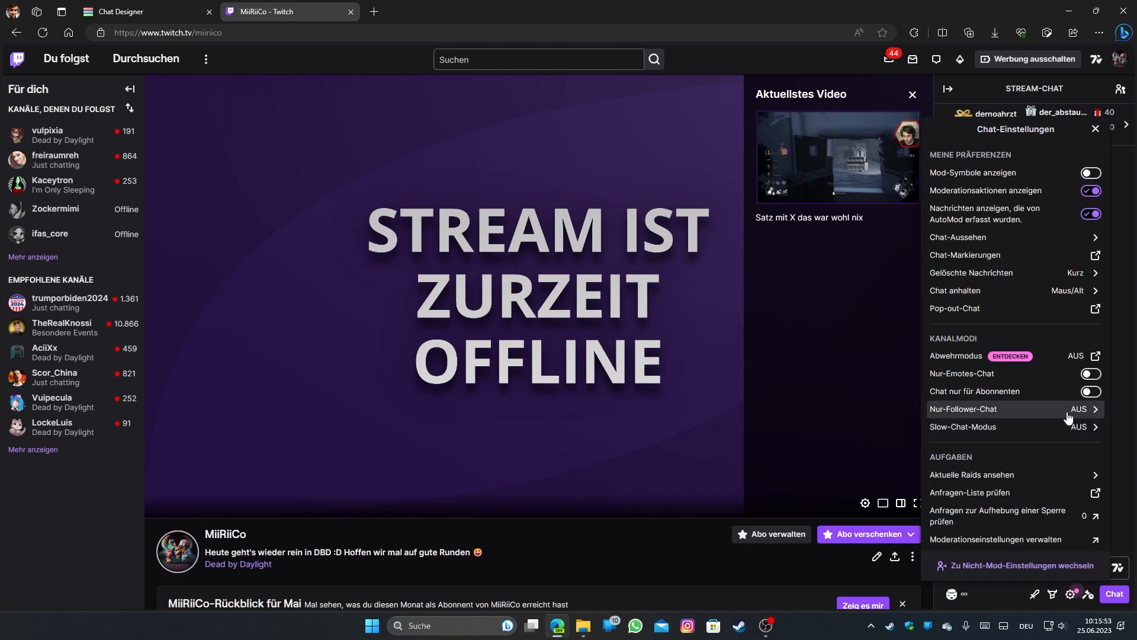
pyautogui.click(1030, 315)
pyautogui.middleClick(297, 15)
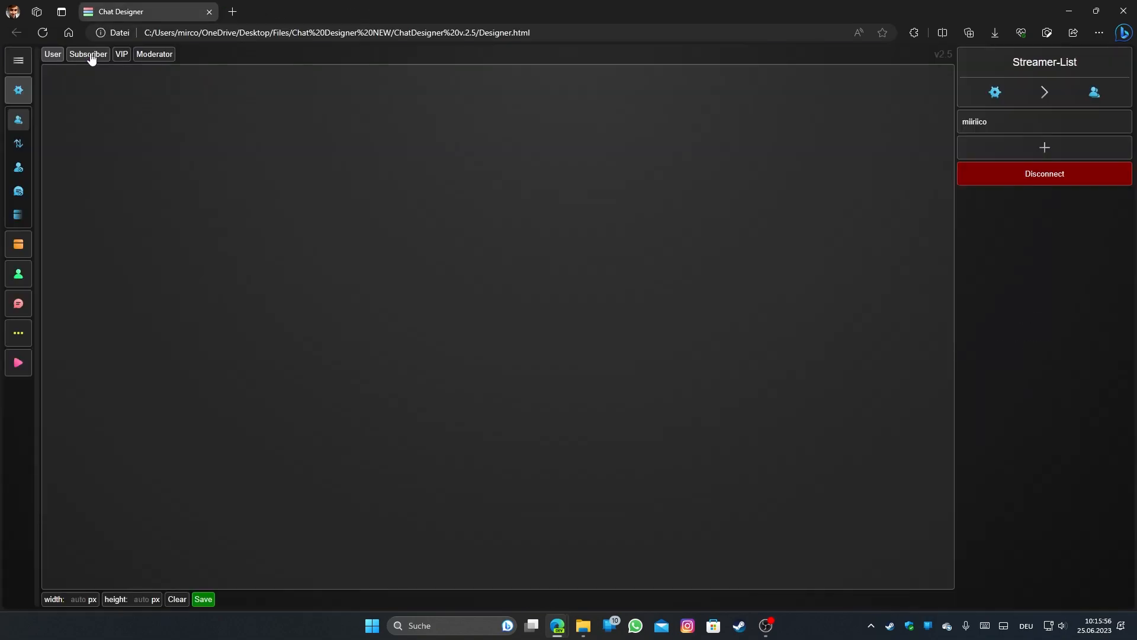
# - Place the pop-out Twitch chat over the designer's preview and send the message "This is a message"
pyautogui.hotkey('alt', 'Tab')
pyautogui.moveTo(111, 43); pyautogui.dragTo(801, 87)
pyautogui.click(780, 426)
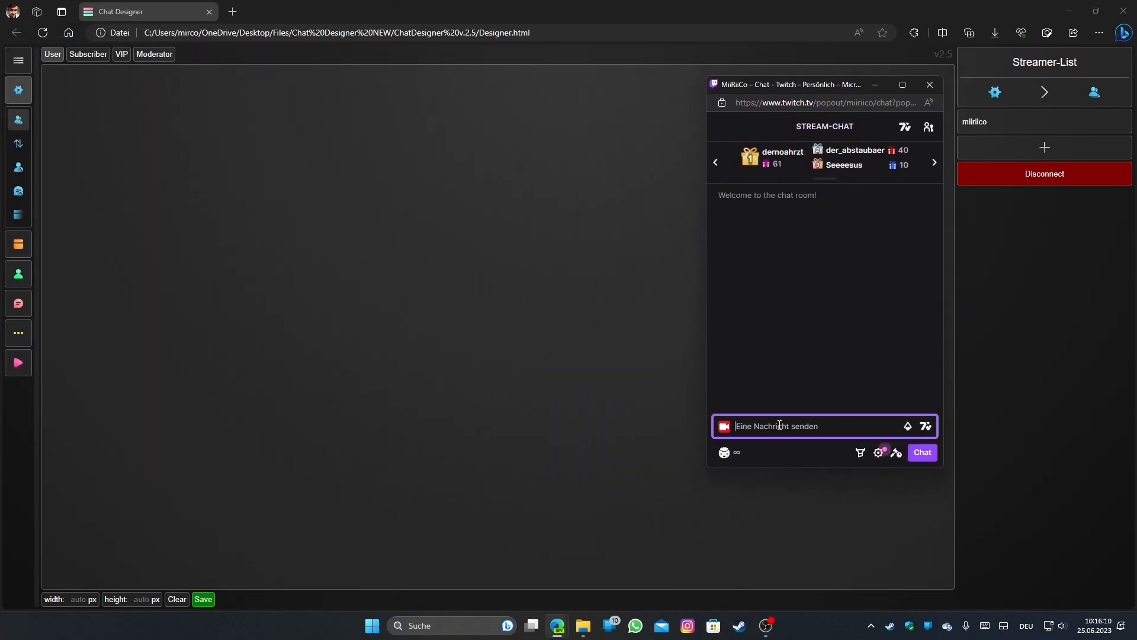
pyautogui.write('This is a message')
pyautogui.press('Return')
# - Set the chat name color to red with /color and send "This is a message with a red color"
pyautogui.write('/color red')
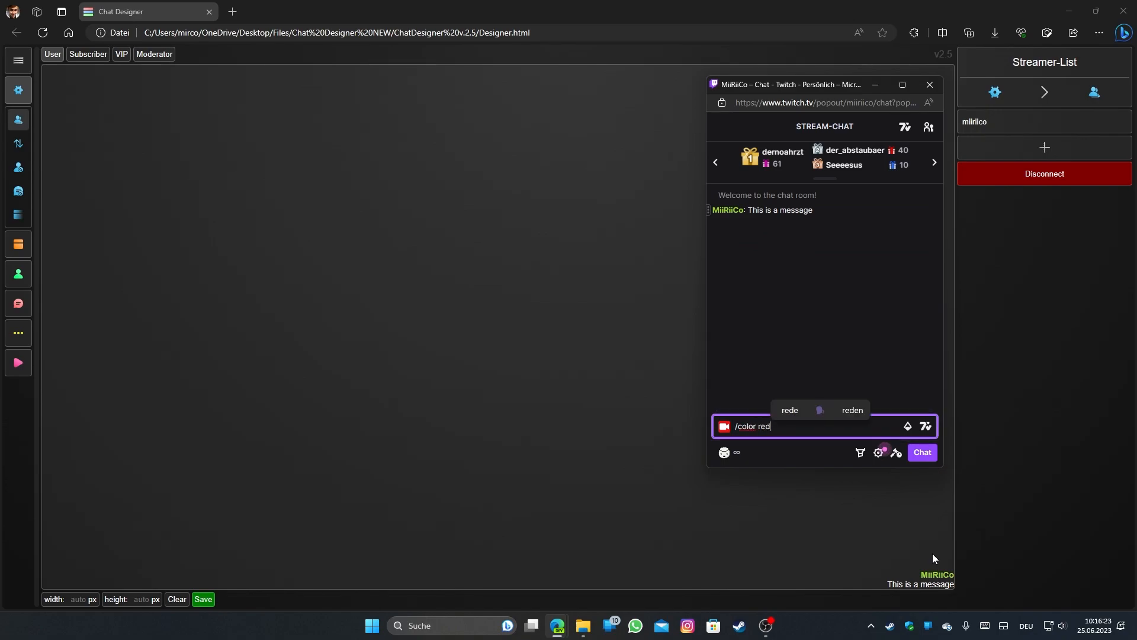
pyautogui.press('Return')
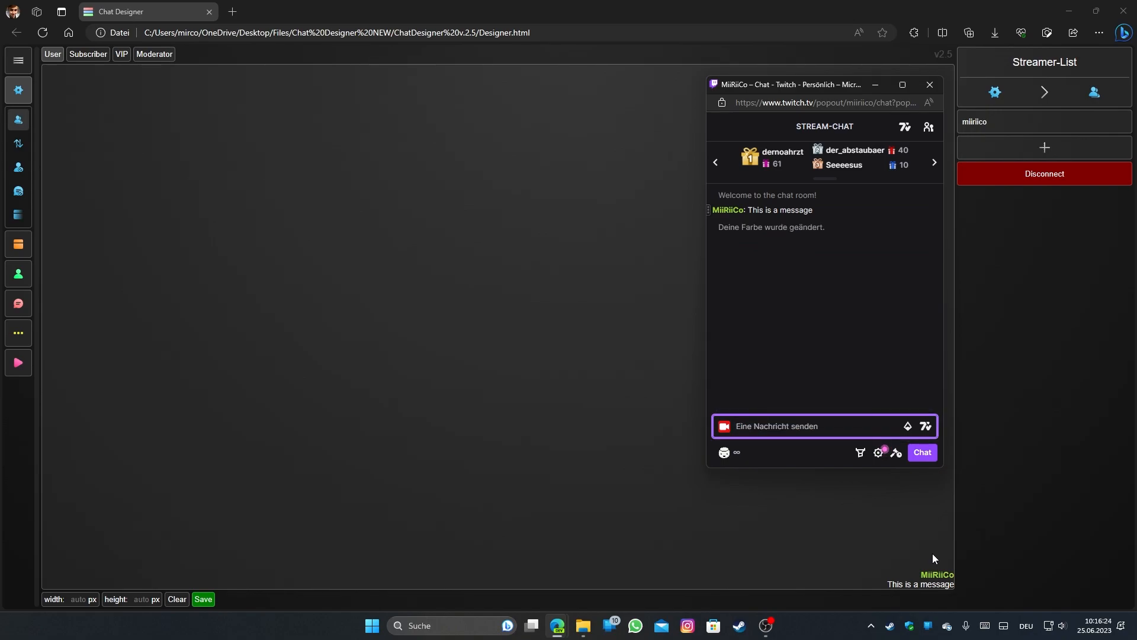
pyautogui.write('This is a m,essage')
pyautogui.press('BackSpace')
pyautogui.press('BackSpace')
pyautogui.press('BackSpace')
pyautogui.press('BackSpace')
pyautogui.press('BackSpace')
pyautogui.press('BackSpace')
pyautogui.press('BackSpace')
pyautogui.press('BackSpace')
pyautogui.write('message with a red color')
pyautogui.press('Return')
# - Set the chat name color to blue with /color and send "And another one with a blue color" ending with a miirii emote
pyautogui.write('/color')
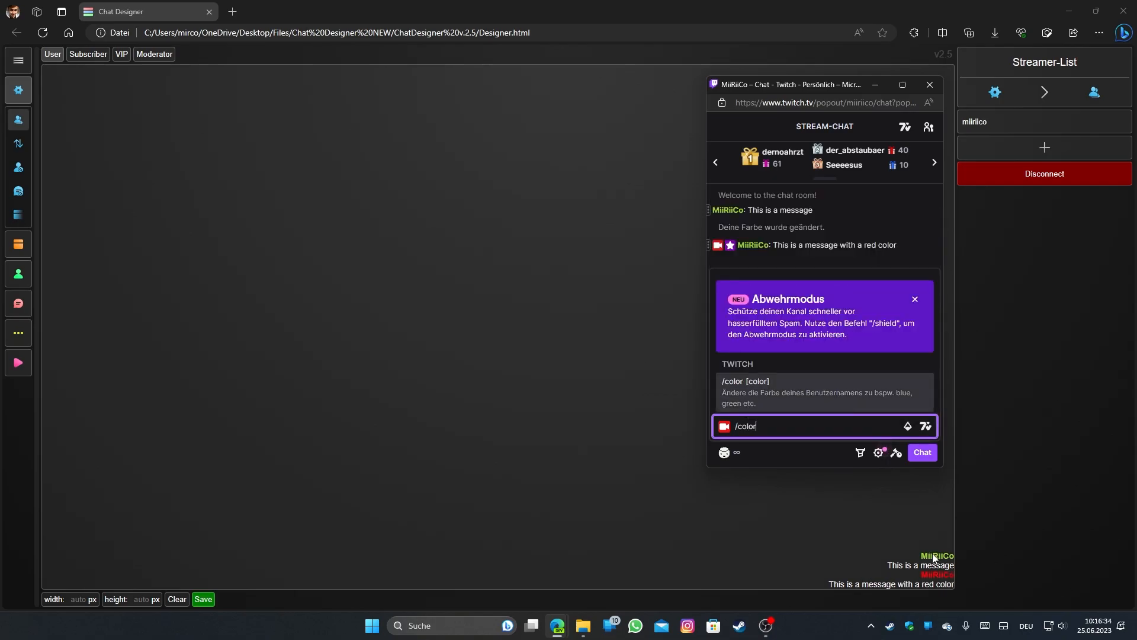
pyautogui.write(' blue')
pyautogui.press('Return')
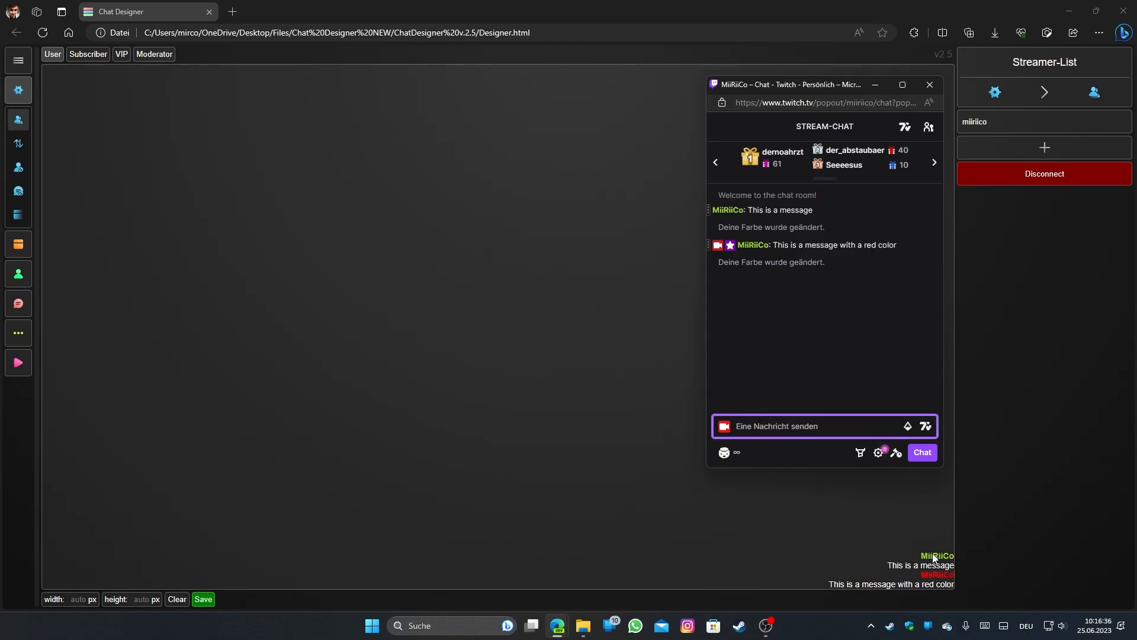
pyautogui.write('And an')
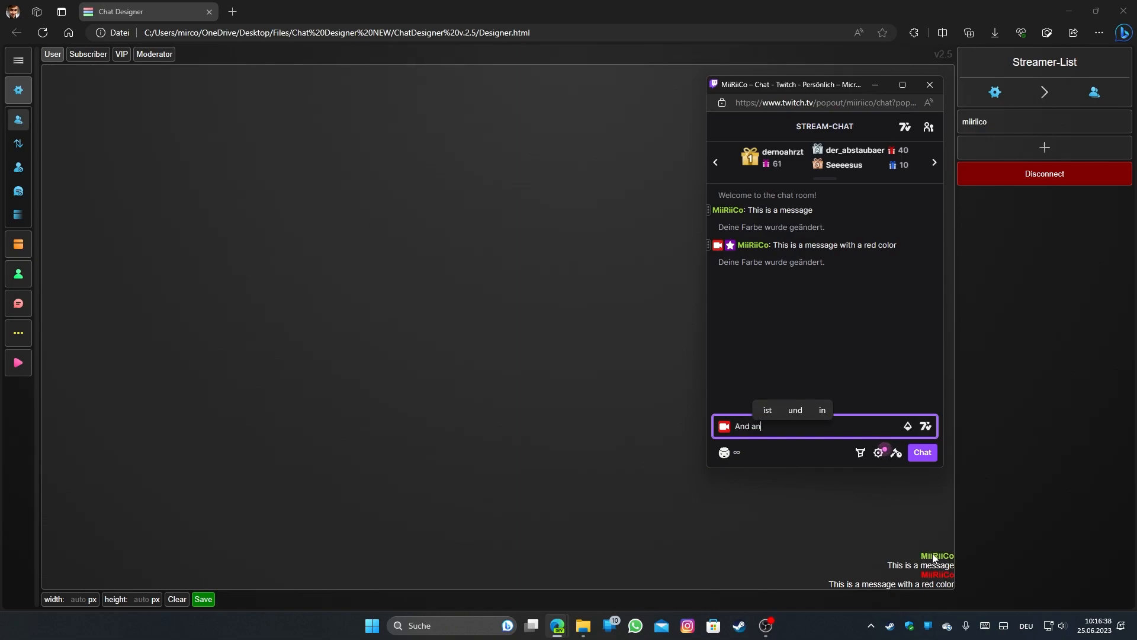
pyautogui.write('other o')
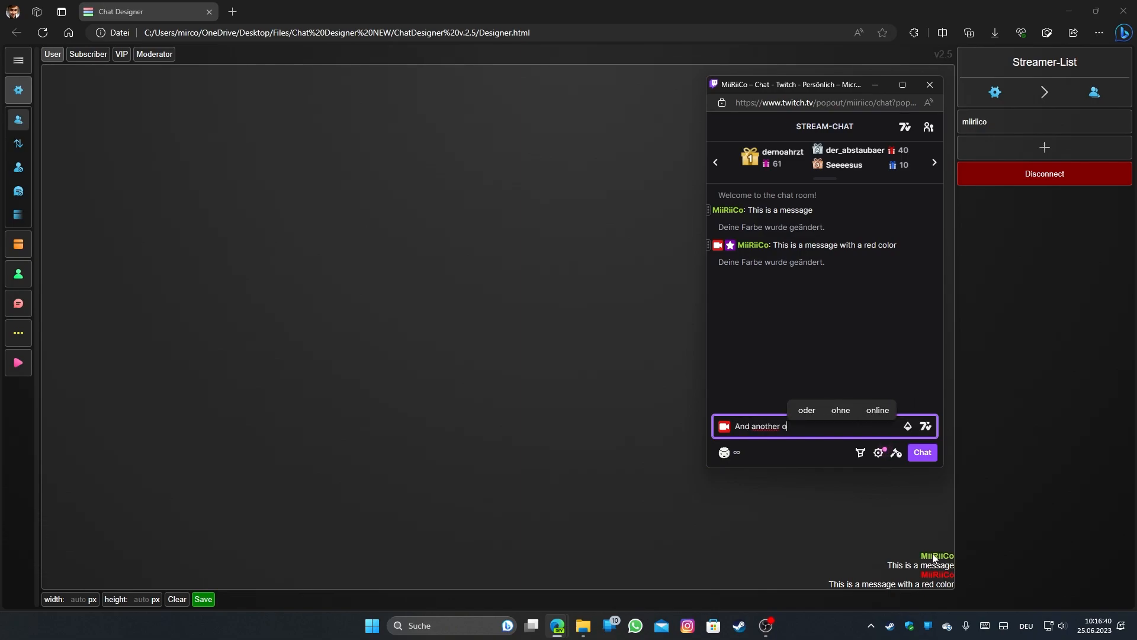
pyautogui.write('ne with a blue ')
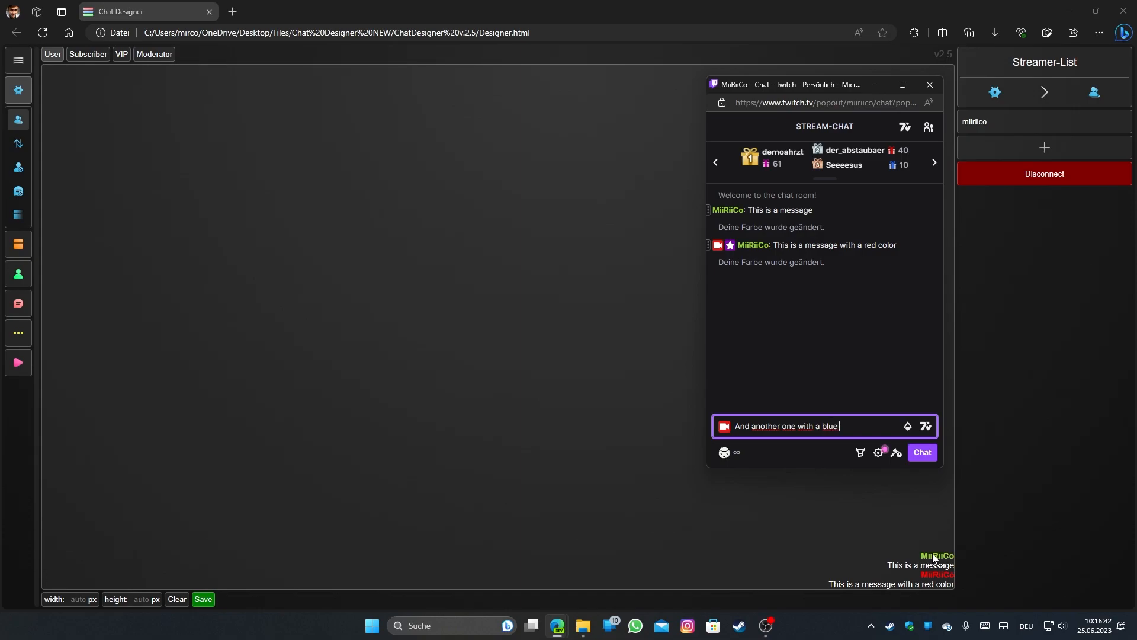
pyautogui.write('color miirii1')
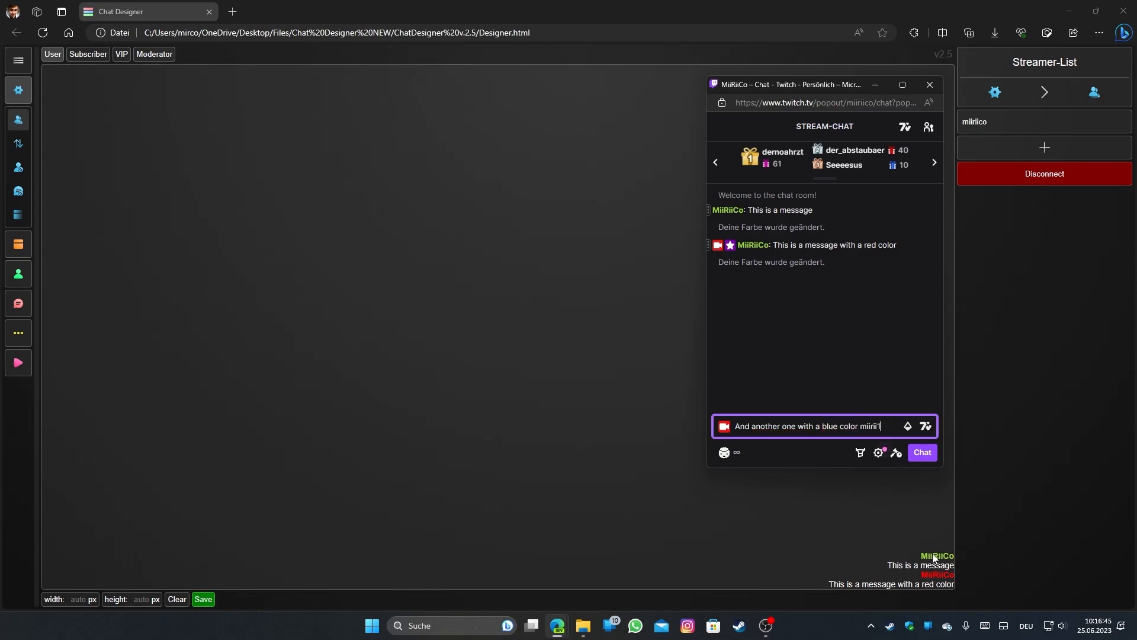
pyautogui.hotkey('ctrl', 'a')
pyautogui.press('End')
pyautogui.write('Anzug')
pyautogui.press('Return')
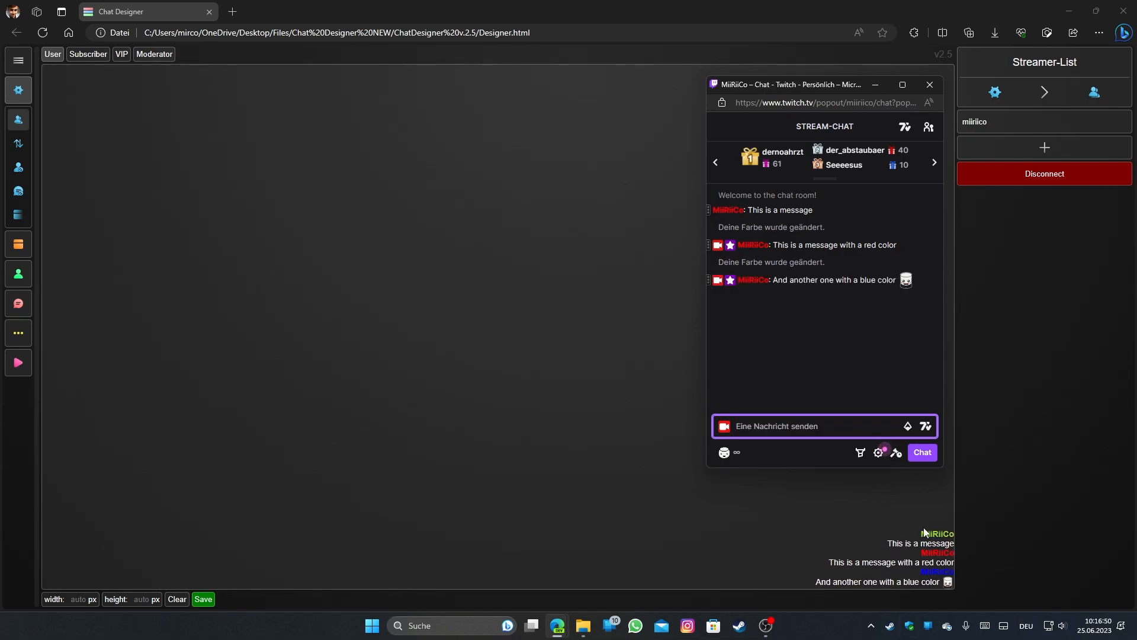
# - Move the chat window to the opposite side of the preview and set the name color with "/color chocolate"
pyautogui.moveTo(805, 89); pyautogui.dragTo(144, 81)
pyautogui.write('/col')
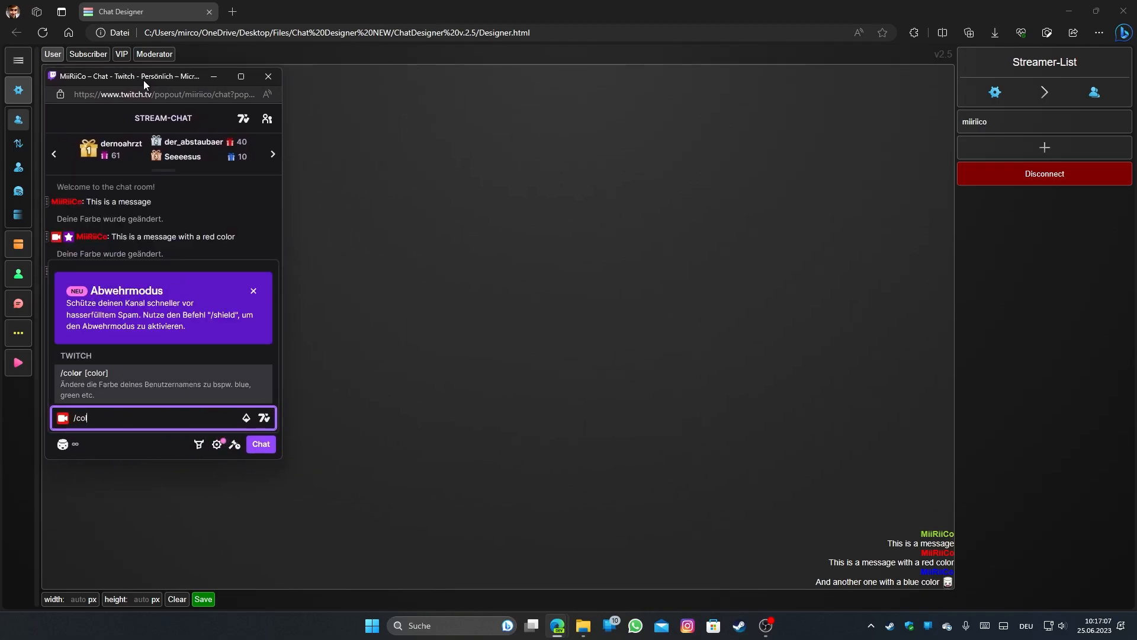
pyautogui.write('or chocolate')
pyautogui.press('Return')
# - Send the chat message "Another message, but now this should be a little bit longer, so that i can see how it looks like with longer messages"
pyautogui.write('Another ')
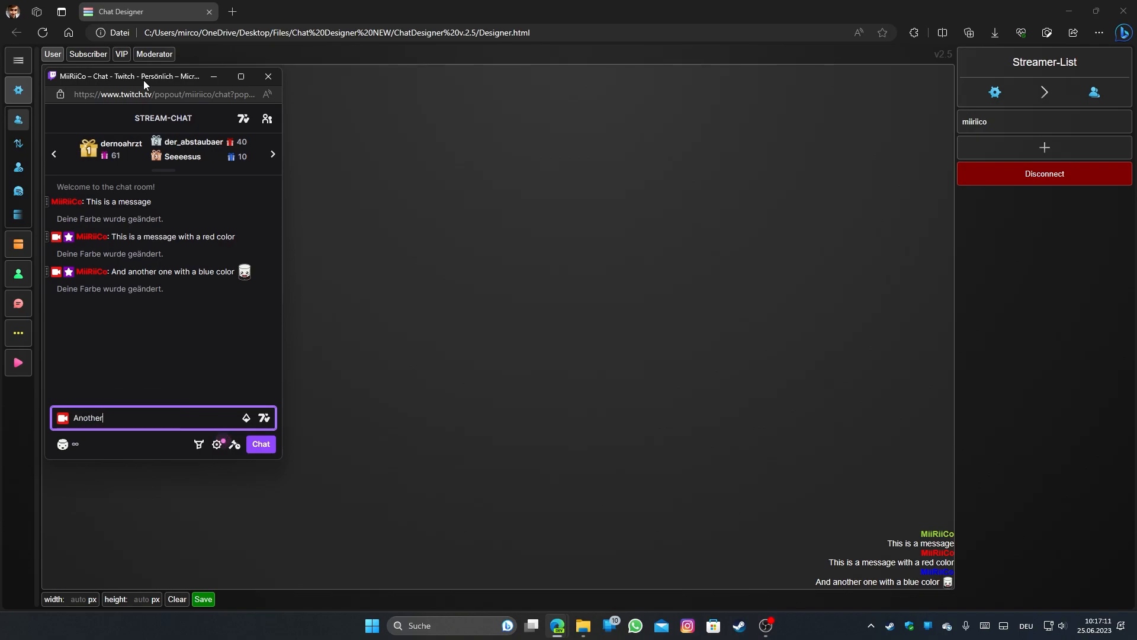
pyautogui.write('messa')
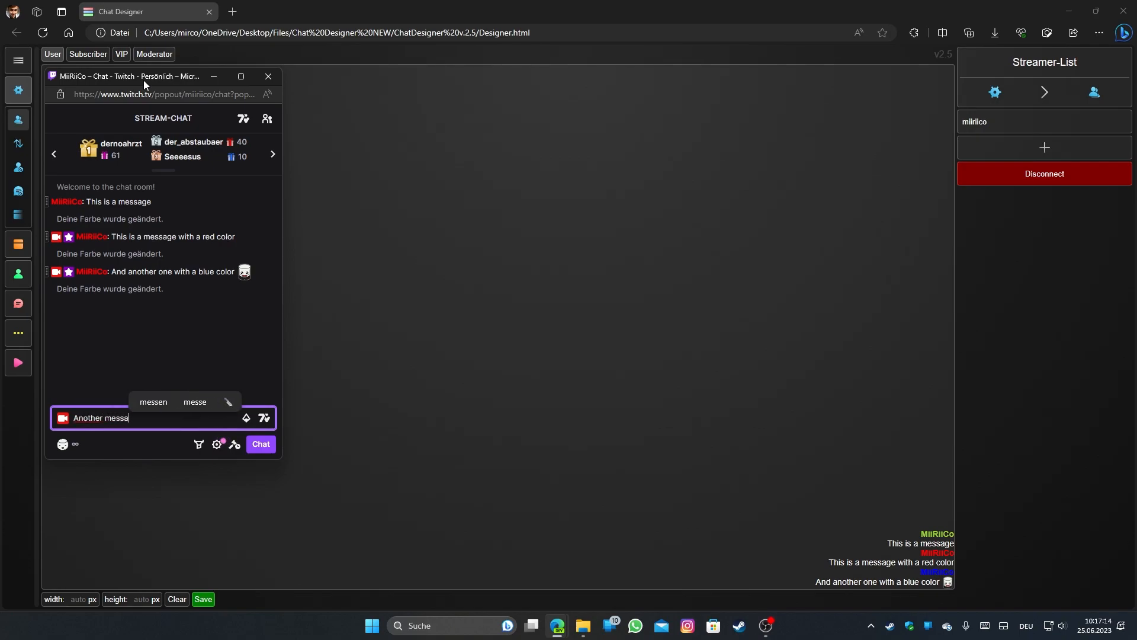
pyautogui.write('ge, but n')
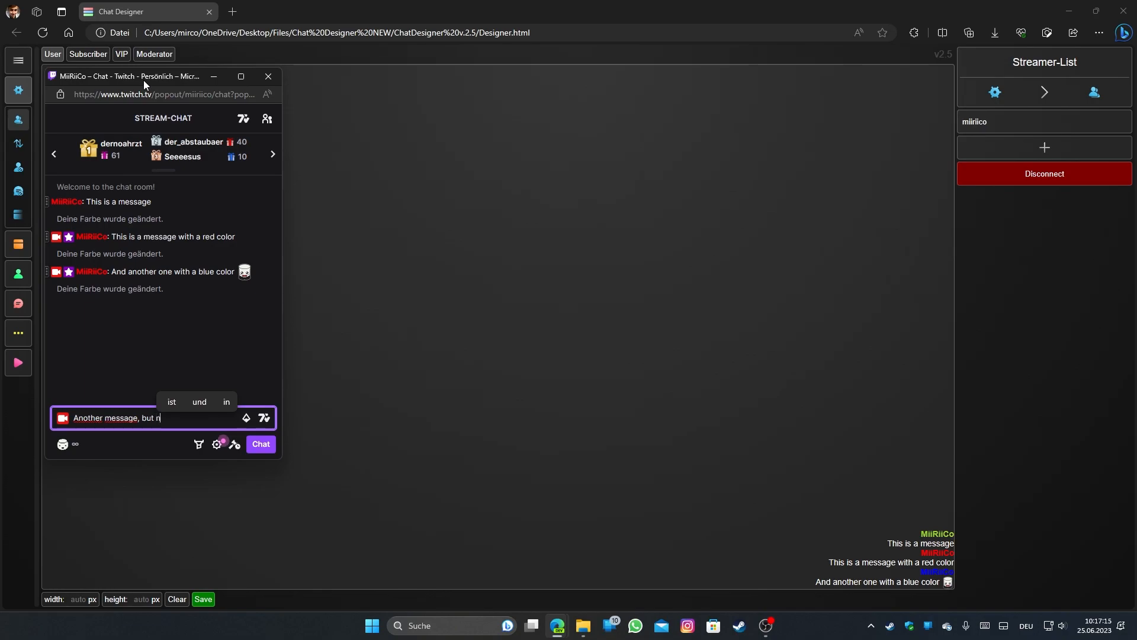
pyautogui.write('ow this shou')
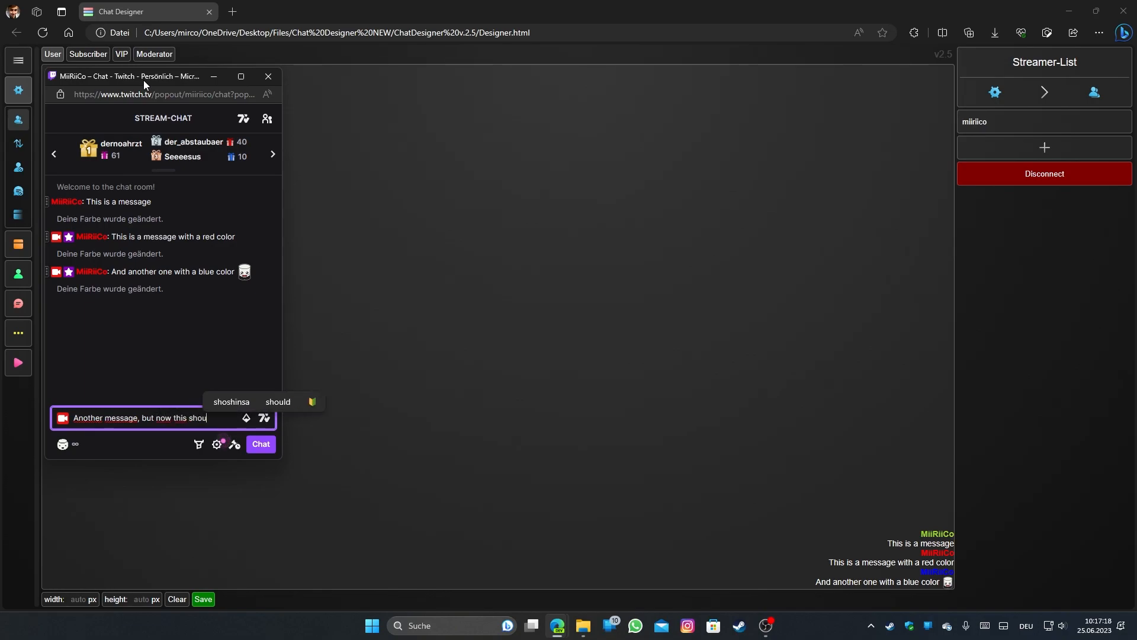
pyautogui.write('ld be a little bo')
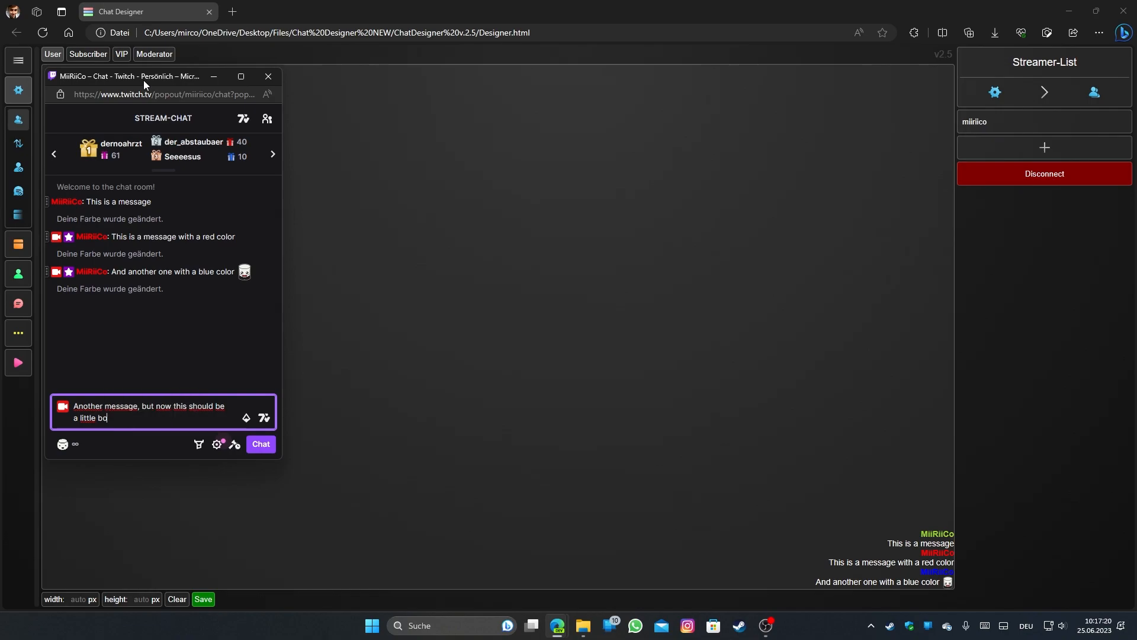
pyautogui.press('BackSpace')
pyautogui.write('it l')
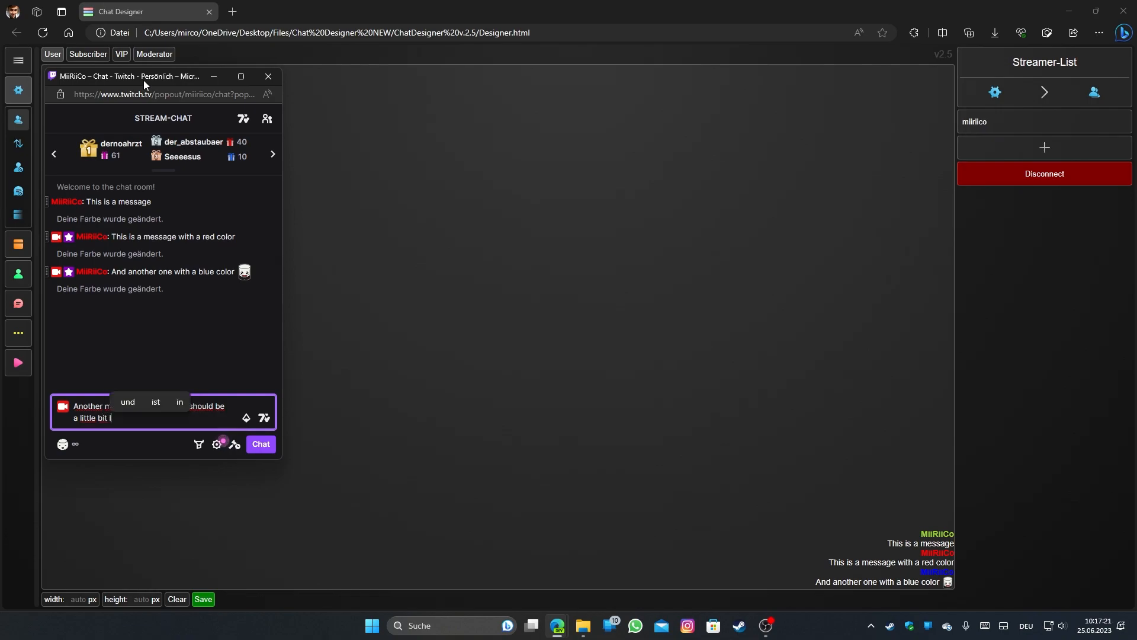
pyautogui.write('onger, so')
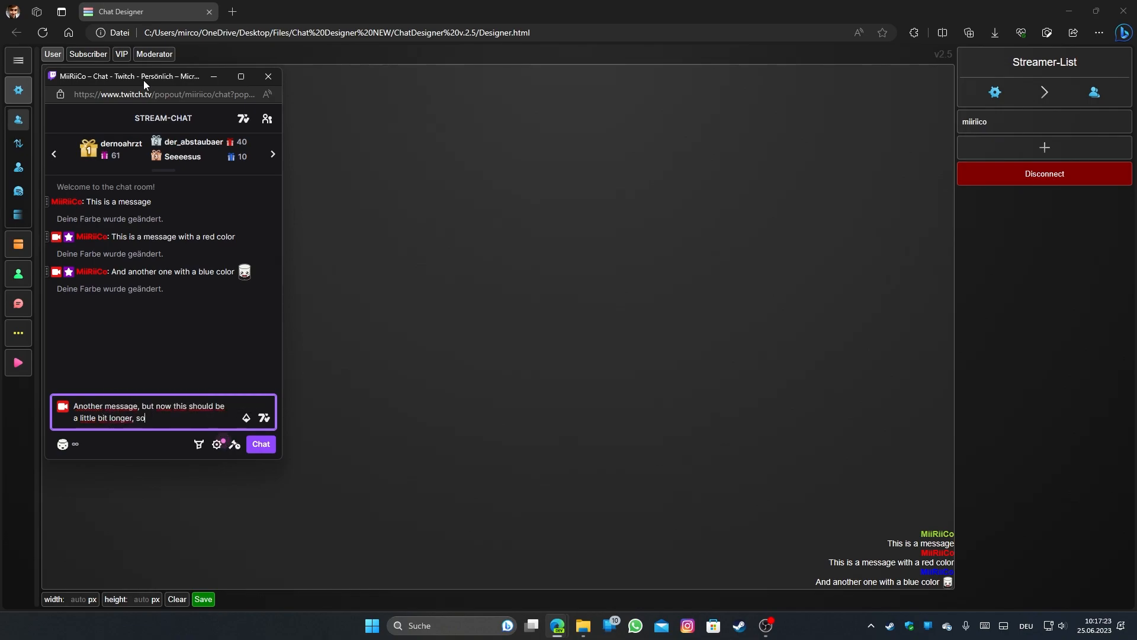
pyautogui.write(' that i can see how it looks ')
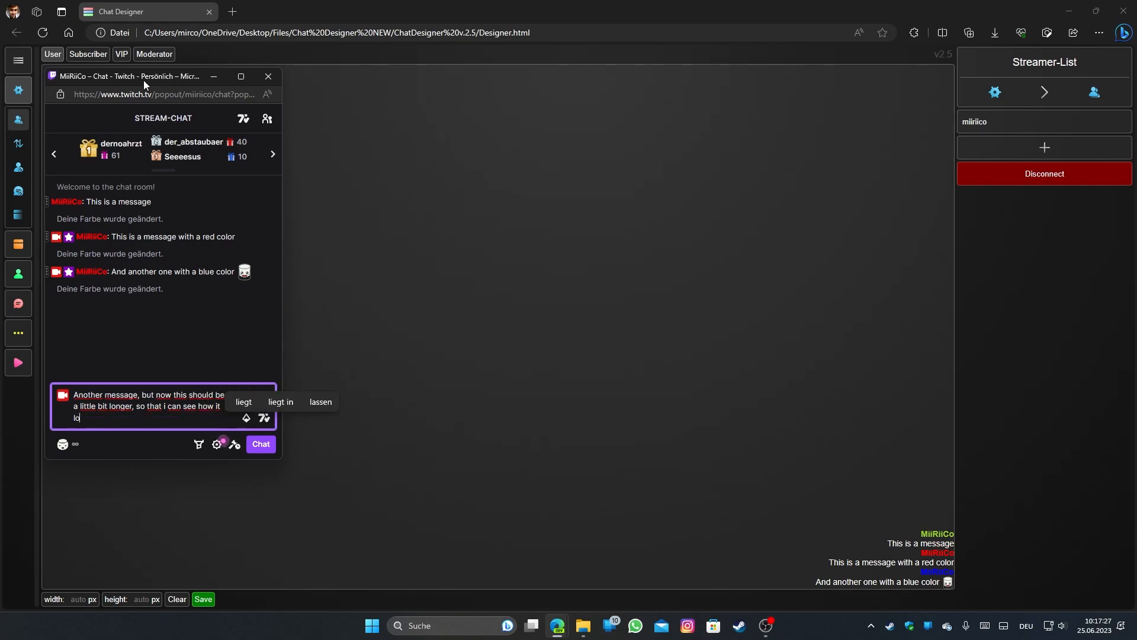
pyautogui.write('like with')
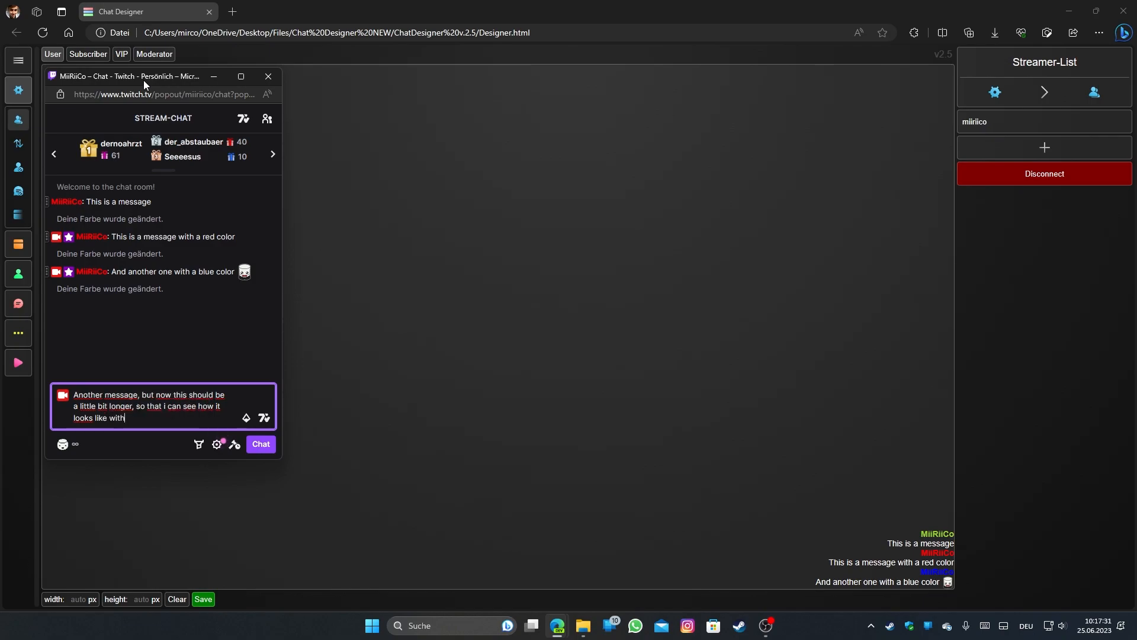
pyautogui.write(' longer me')
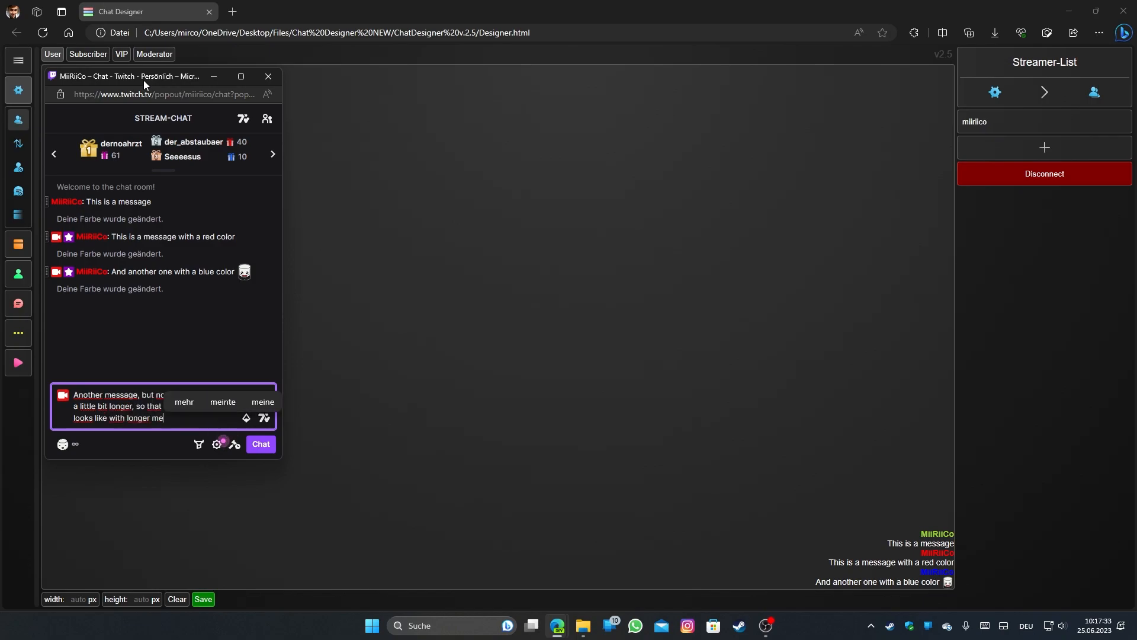
pyautogui.write('ssages')
pyautogui.press('Return')
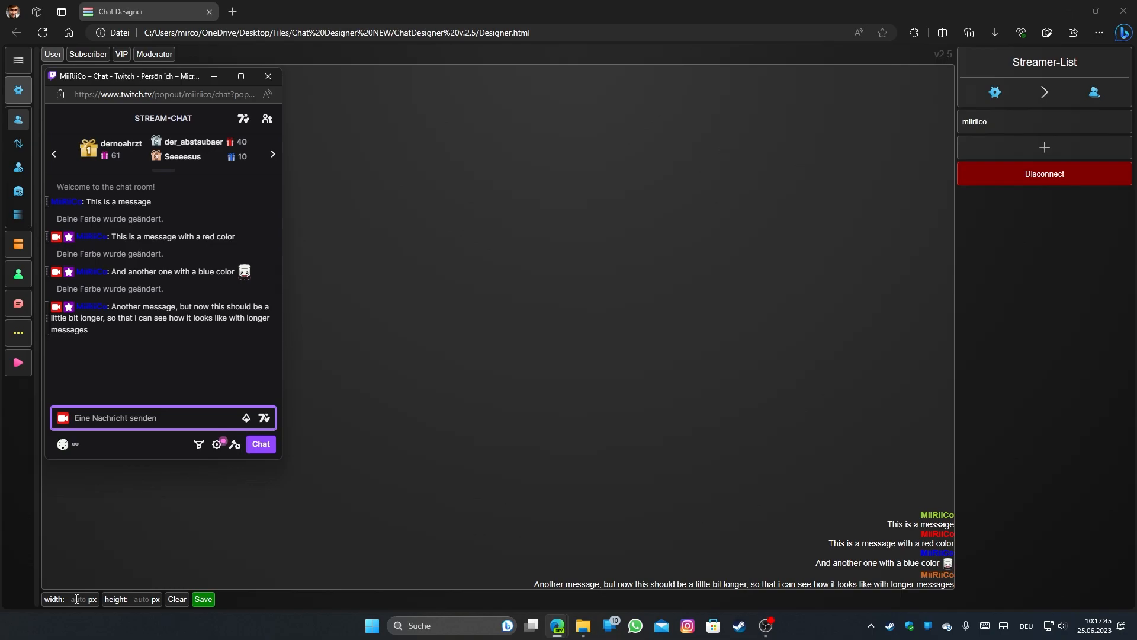
# - Set the chat preview size to a width of 400 px and a height of 600 px
pyautogui.click(72, 600)
pyautogui.write('400')
pyautogui.click(146, 600)
pyautogui.write('600')
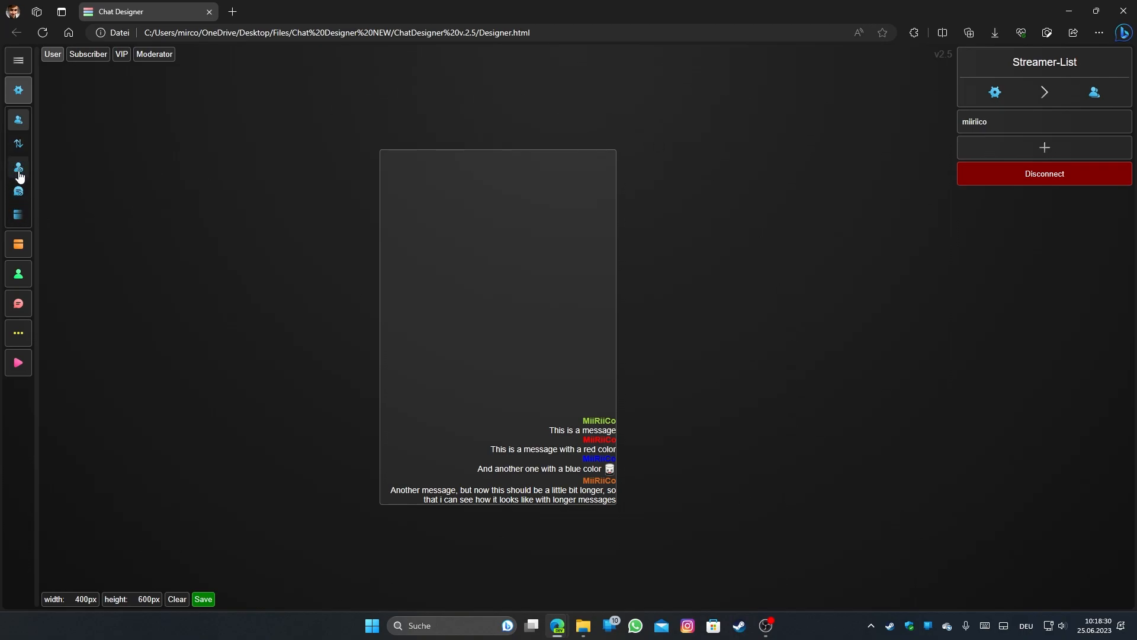
# - Try the Down message direction for the chat and return it to Up
pyautogui.click(23, 149)
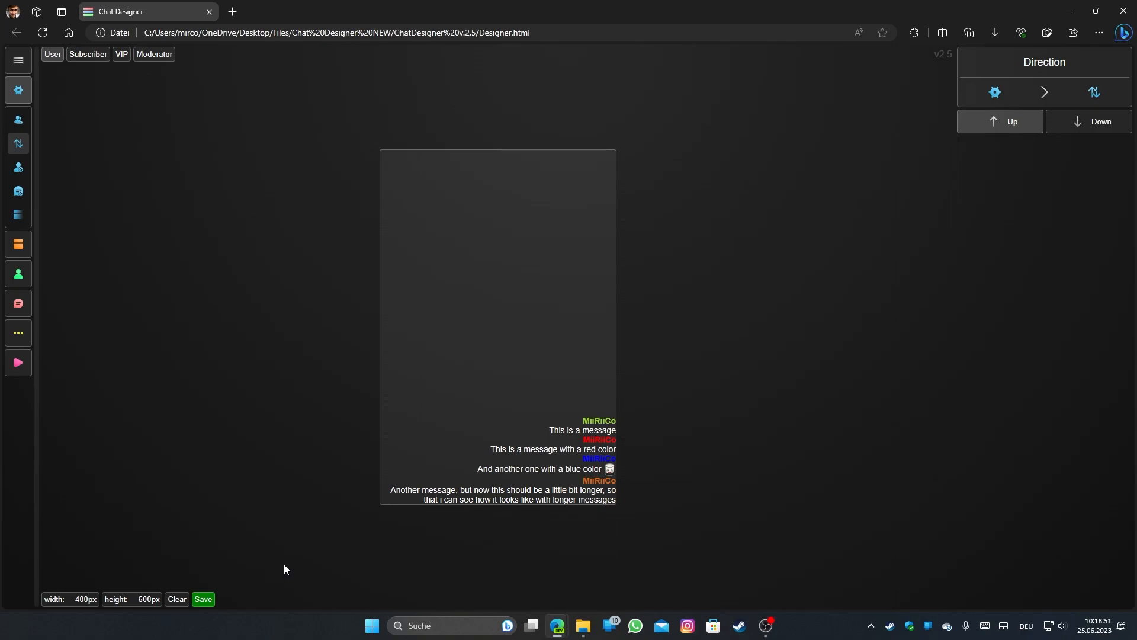
pyautogui.click(1096, 122)
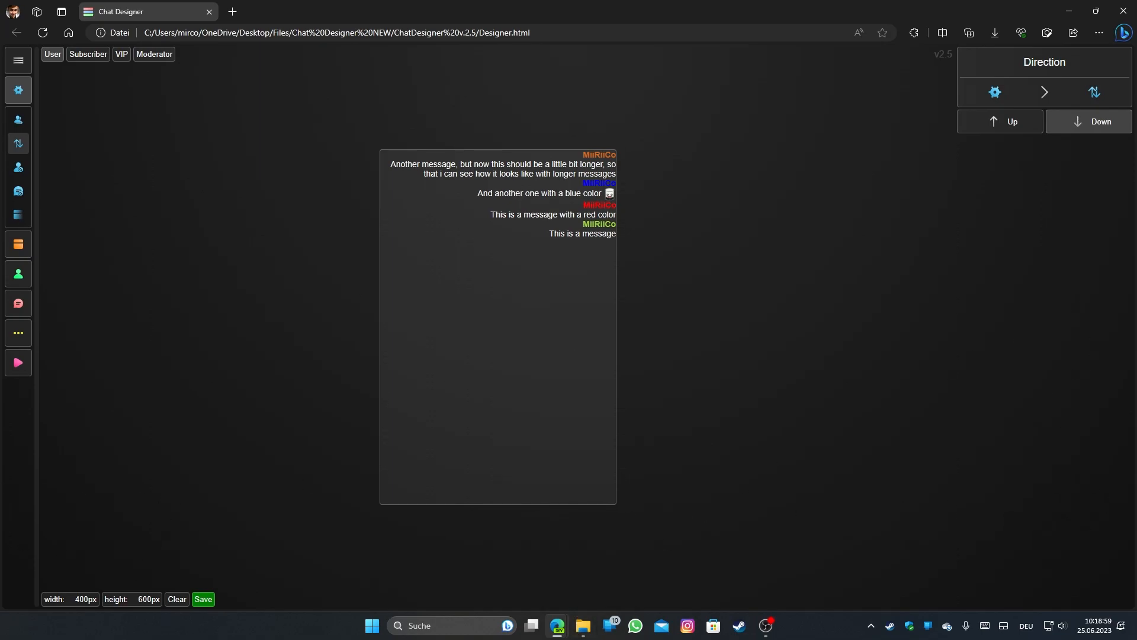
pyautogui.click(1013, 121)
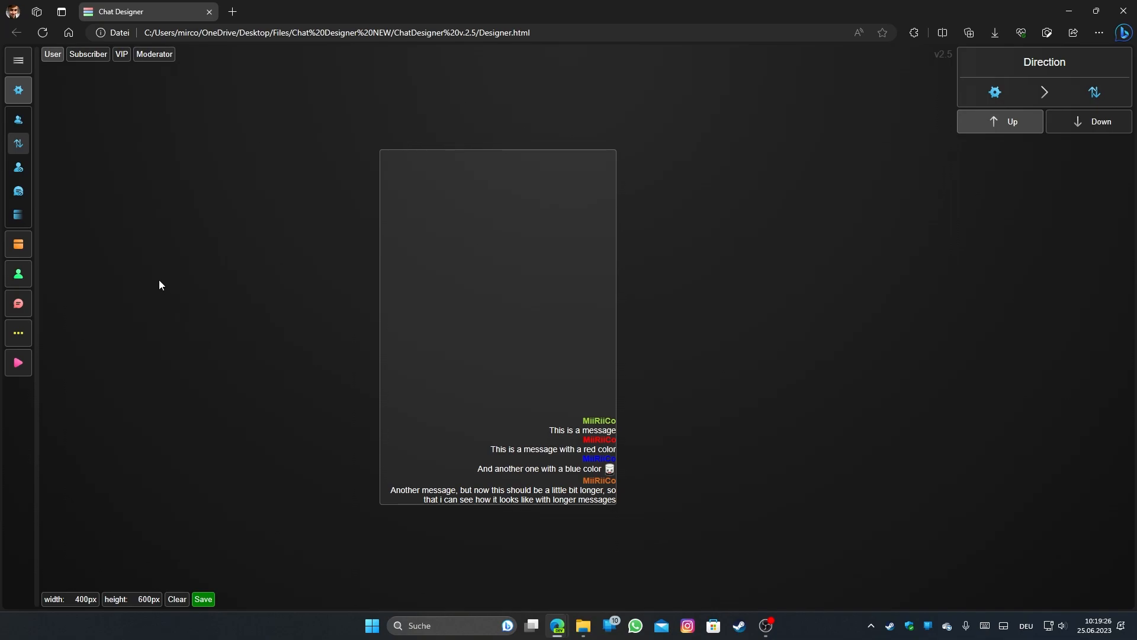
# - Set the user name's inner spacing to 15 on both sides and 10 above and below
pyautogui.click(19, 275)
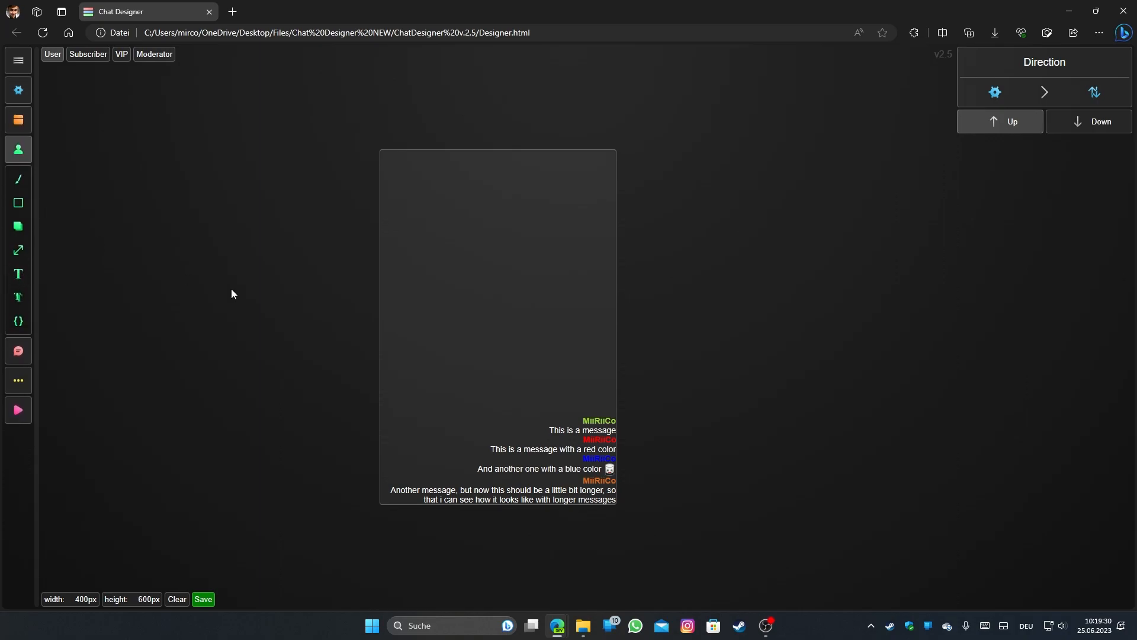
pyautogui.click(19, 250)
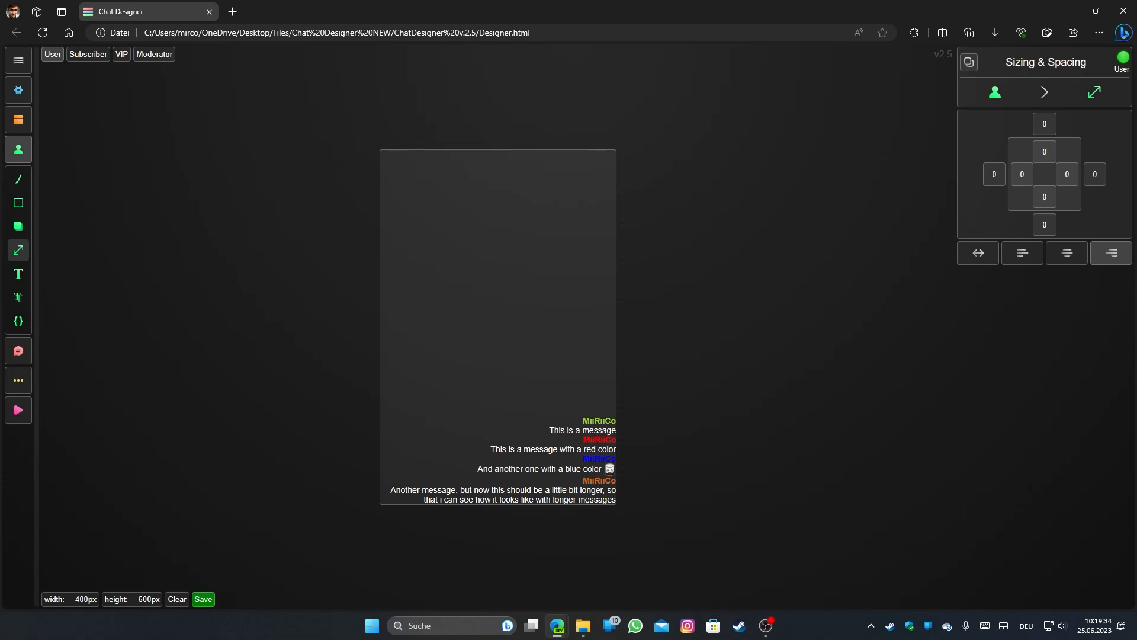
pyautogui.click(1023, 171)
pyautogui.write('15')
pyautogui.click(1071, 177)
pyautogui.write('15')
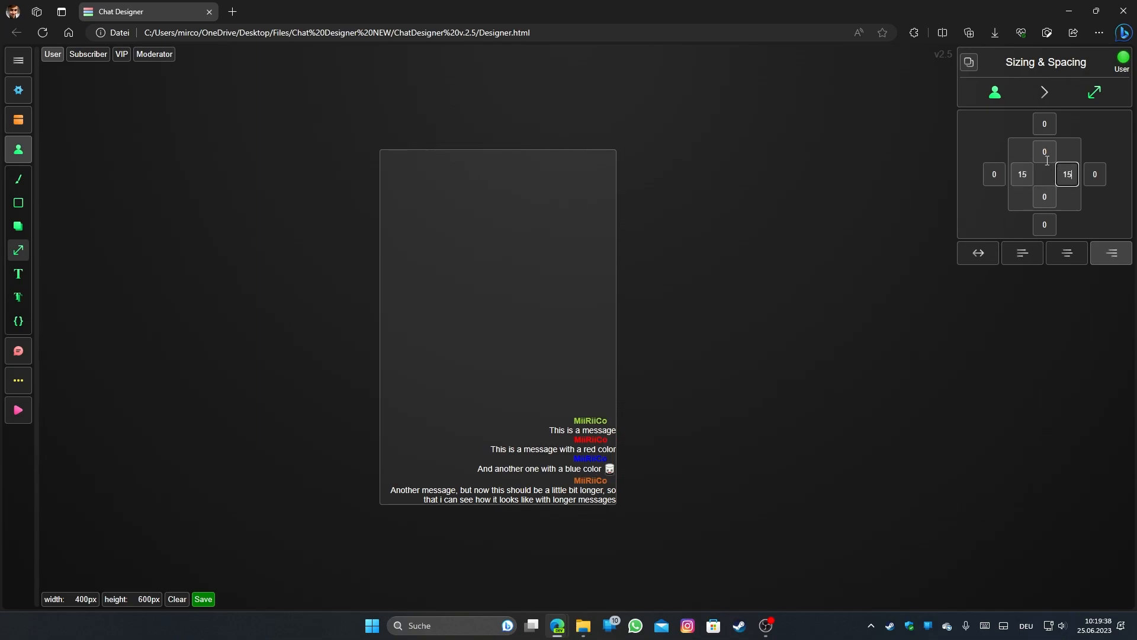
pyautogui.click(1045, 153)
pyautogui.write('10')
pyautogui.click(1045, 196)
pyautogui.write('10')
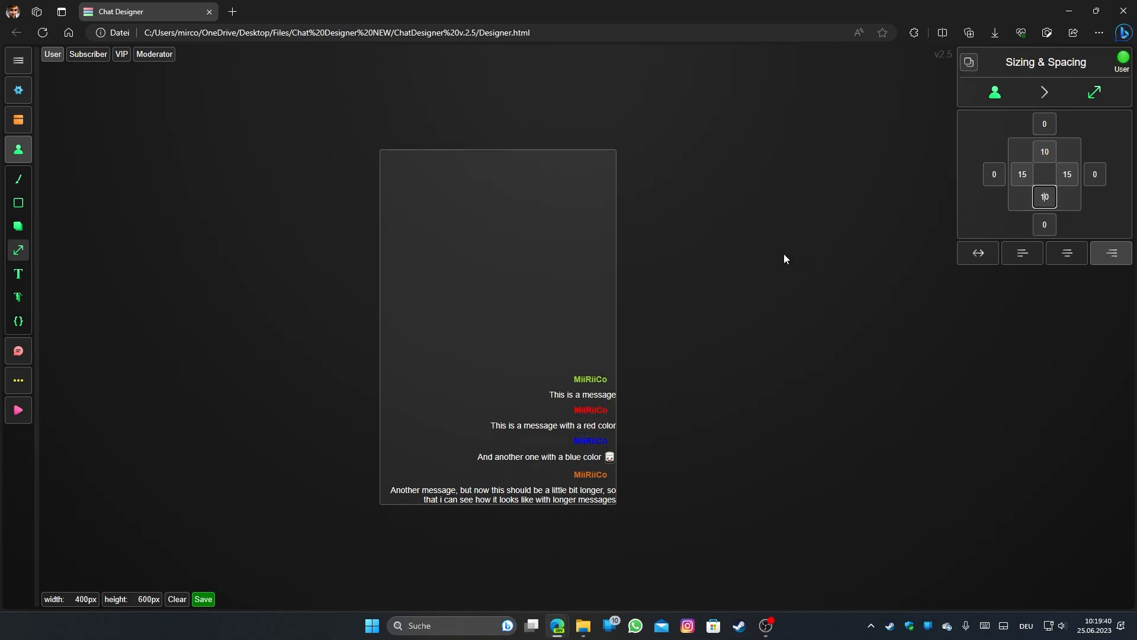
# - Add a solid background in muted red (RGB 134, 86, 86) behind the user names
pyautogui.click(15, 179)
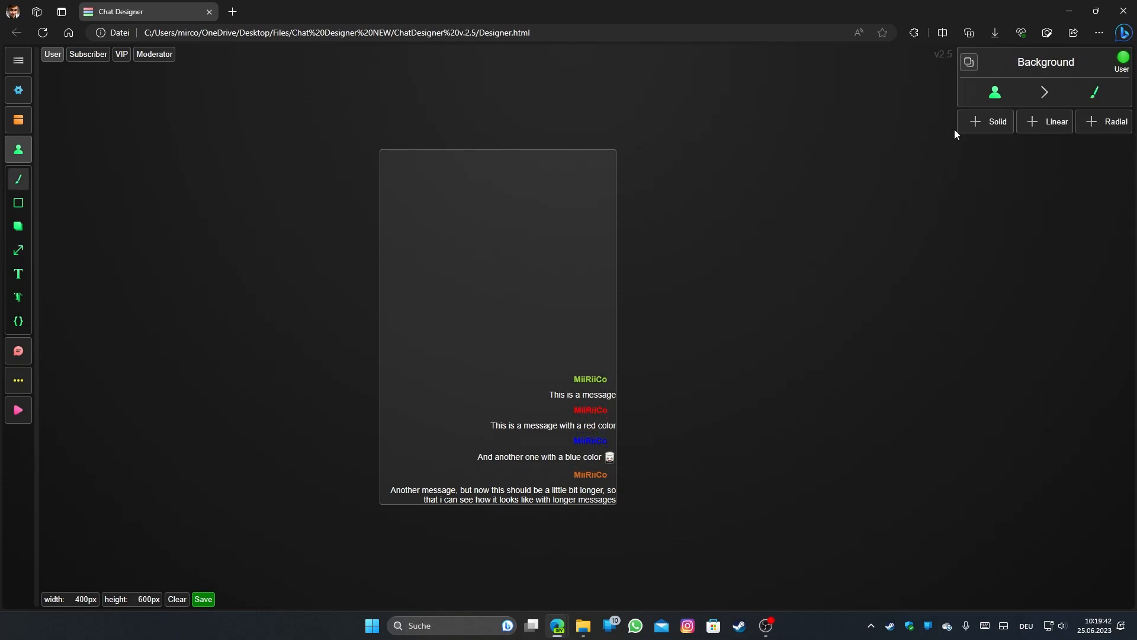
pyautogui.click(991, 122)
pyautogui.click(1031, 164)
pyautogui.click(1047, 207)
pyautogui.moveTo(1048, 226)
pyautogui.mouseDown()
pyautogui.moveTo(1039, 235)
pyautogui.moveTo(1061, 229)
pyautogui.moveTo(1005, 228)
pyautogui.moveTo(1019, 232)
pyautogui.moveTo(998, 241)
pyautogui.mouseUp()
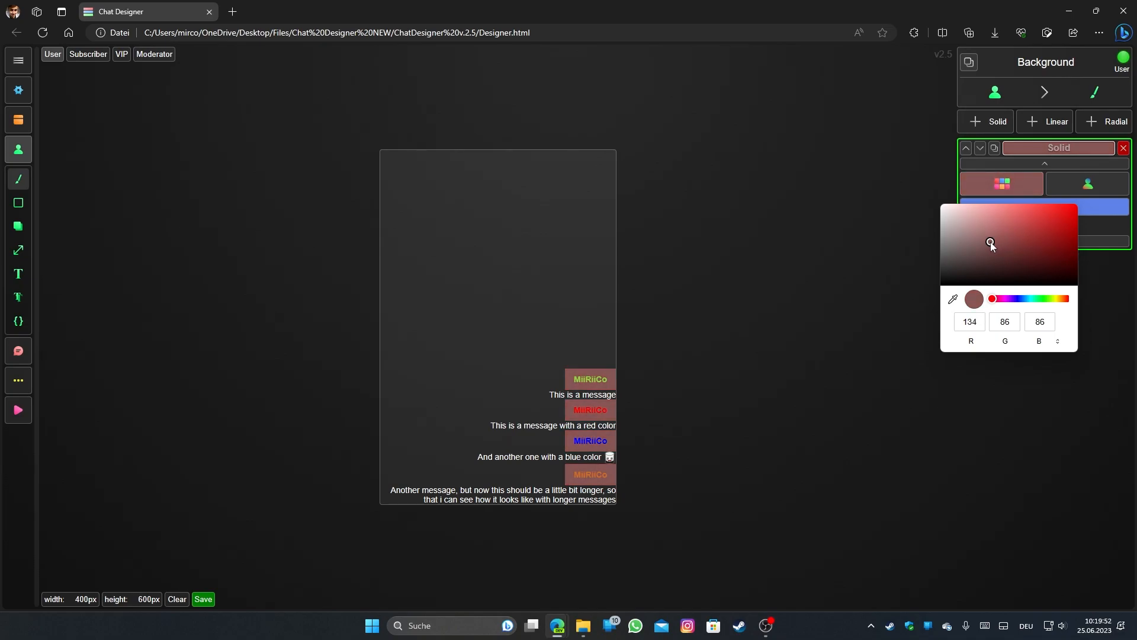
pyautogui.click(539, 193)
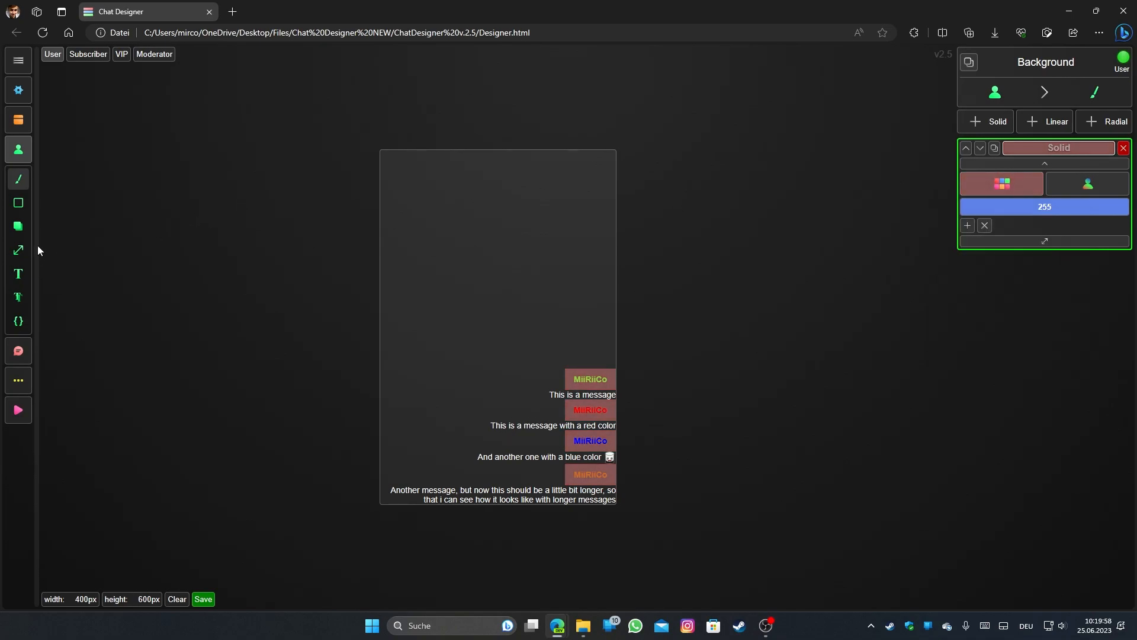
# - Copy the user name's sizing and spacing settings and paste them onto the message text
pyautogui.click(19, 250)
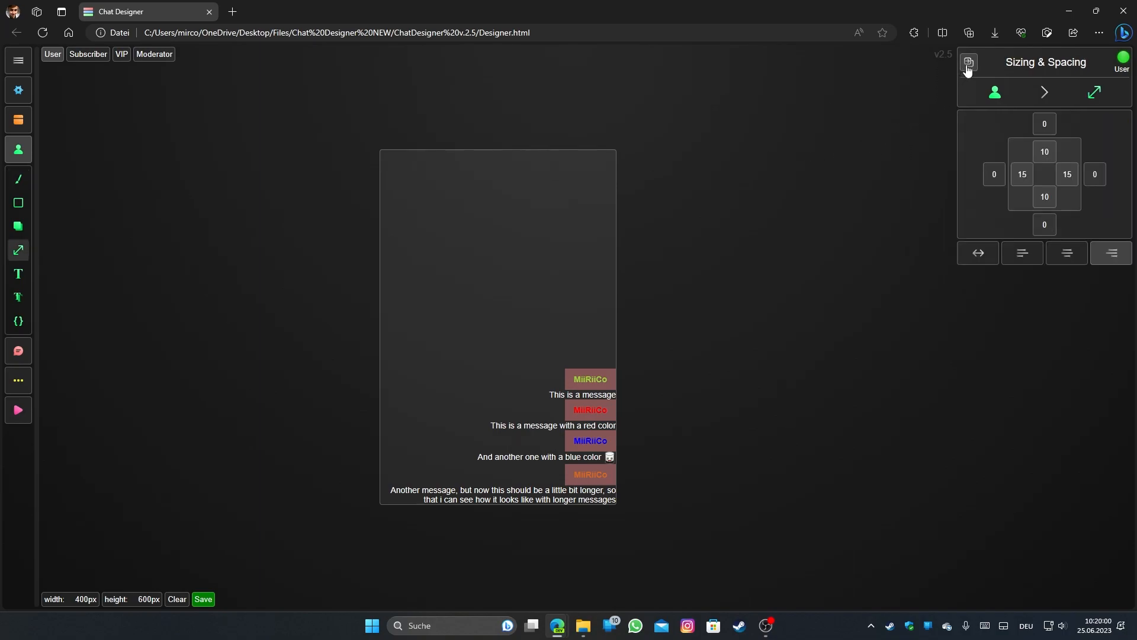
pyautogui.click(22, 352)
pyautogui.click(19, 282)
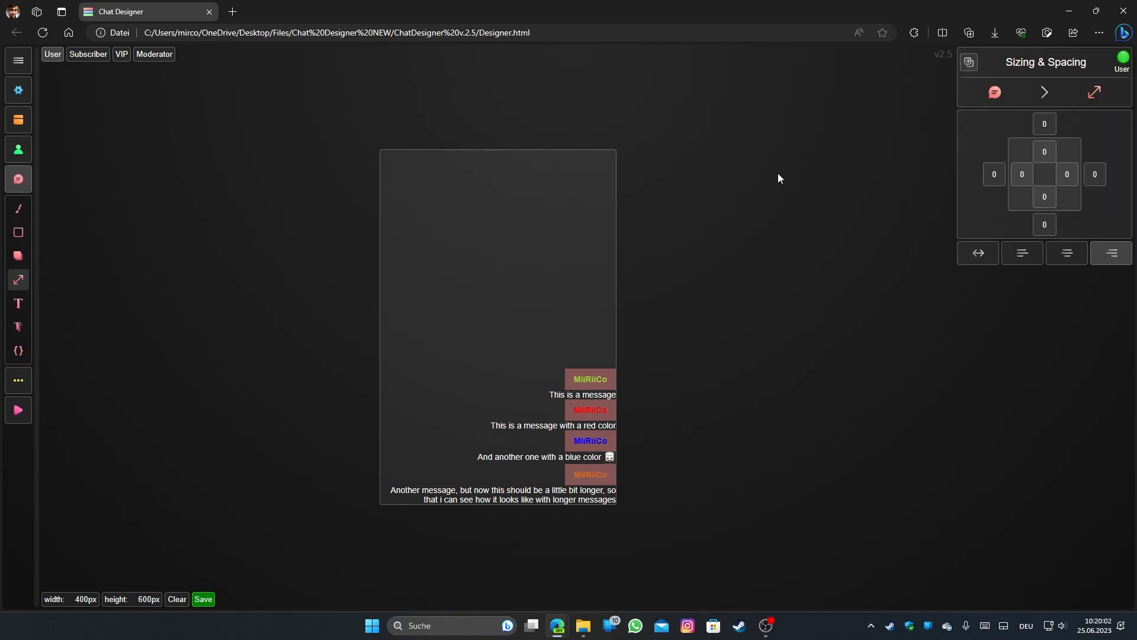
pyautogui.click(969, 61)
pyautogui.click(616, 96)
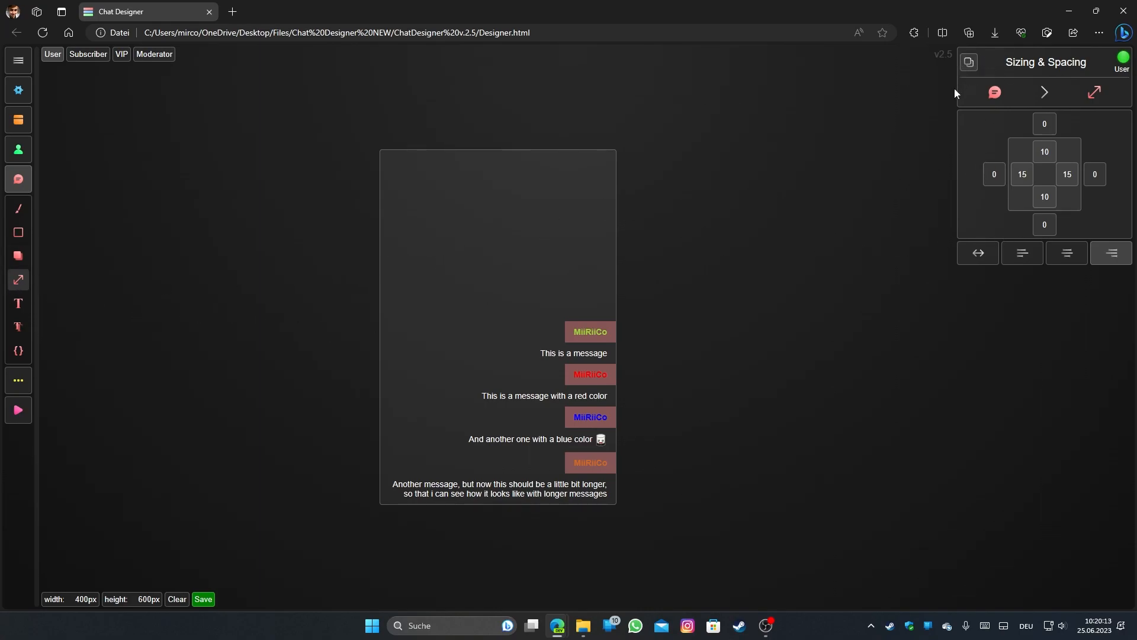
# - Add a solid red background behind the message text
pyautogui.click(18, 208)
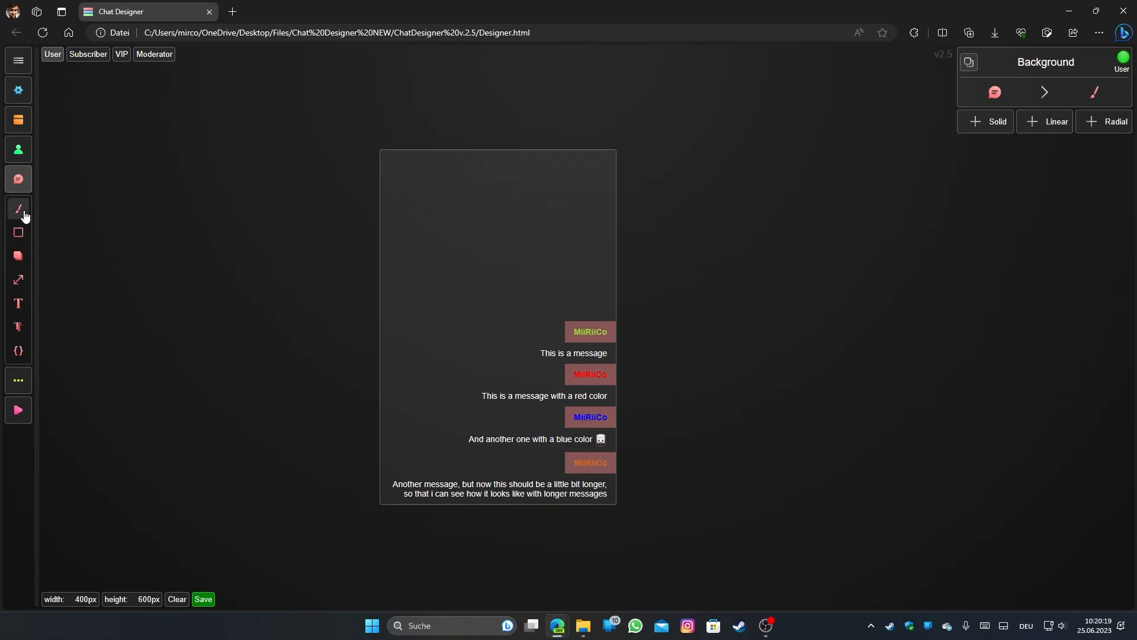
pyautogui.click(973, 123)
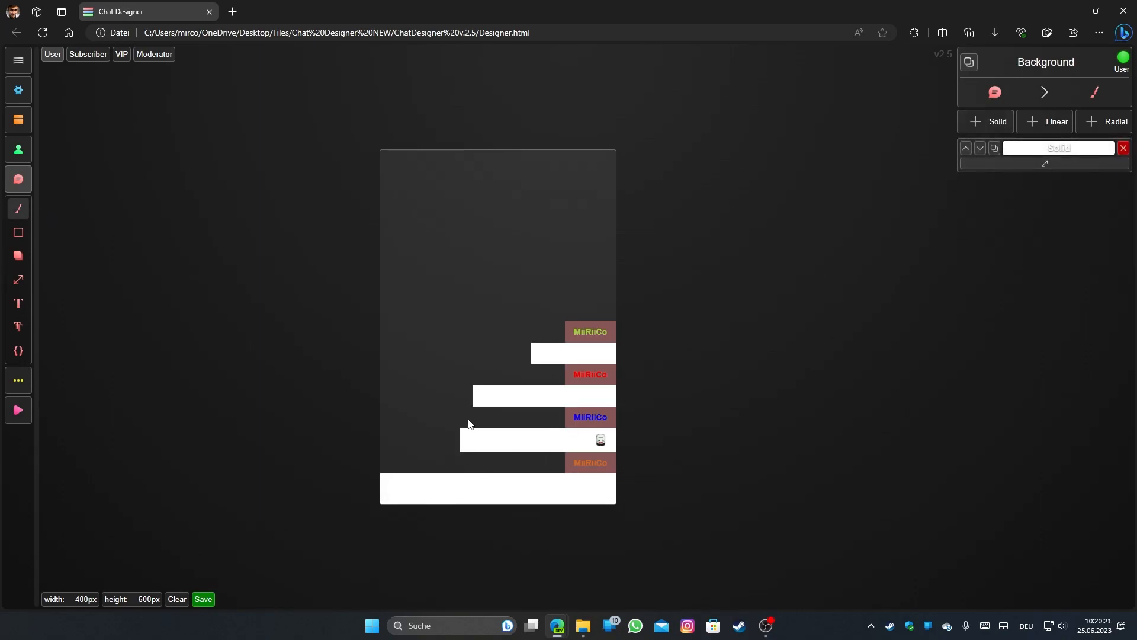
pyautogui.click(1043, 164)
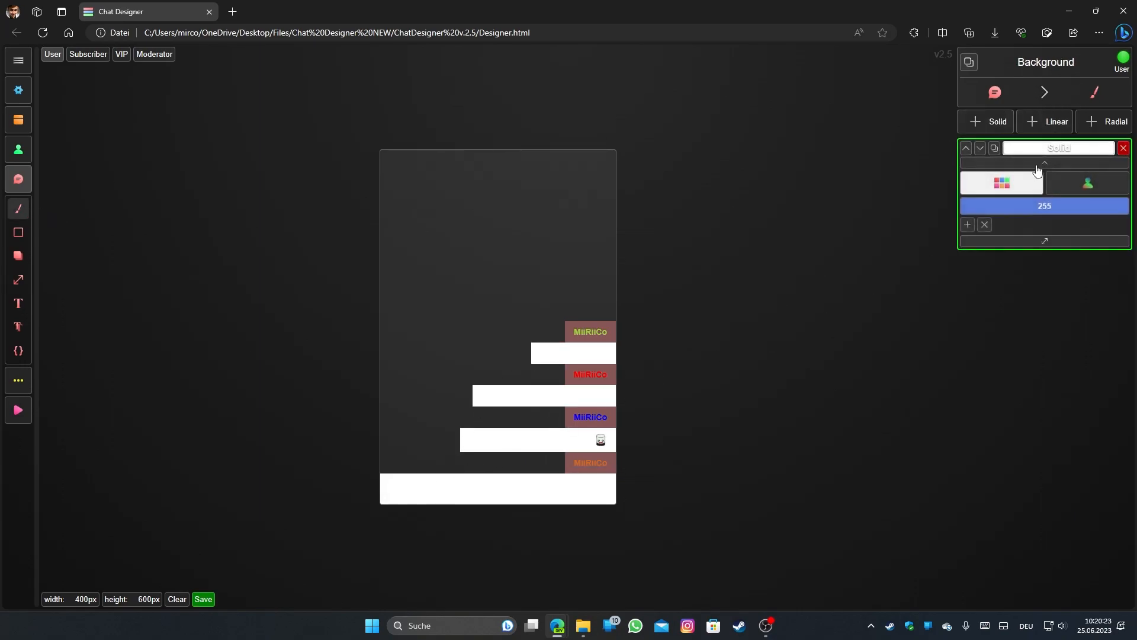
pyautogui.click(1001, 184)
pyautogui.click(1041, 230)
pyautogui.click(1031, 232)
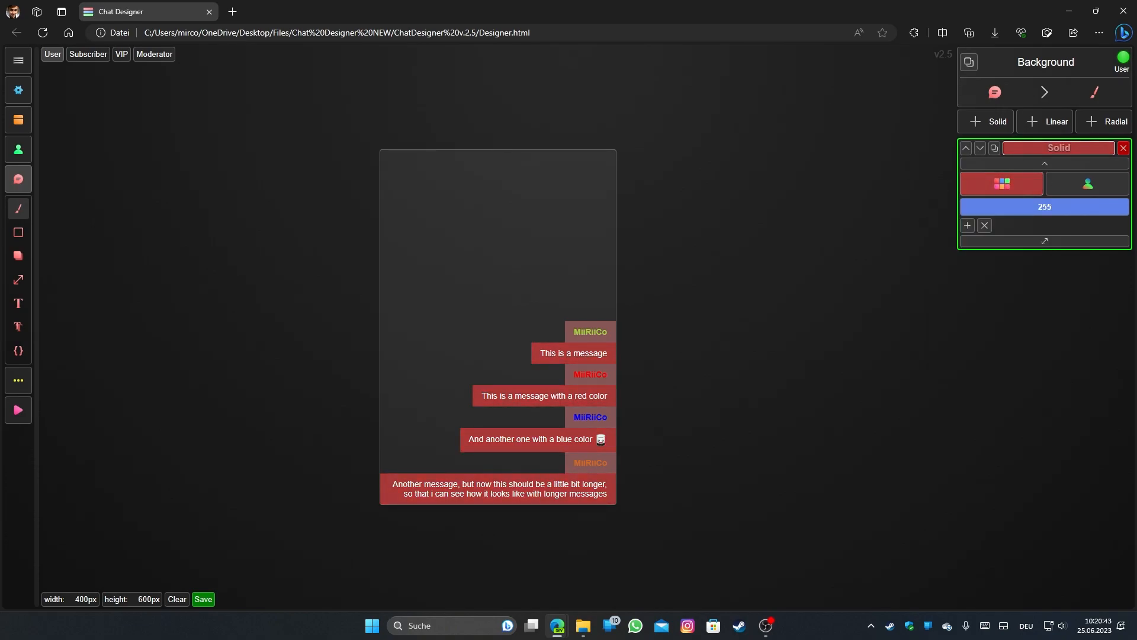
# - Delete the solid backgrounds from both the message text and the user name
pyautogui.click(1124, 148)
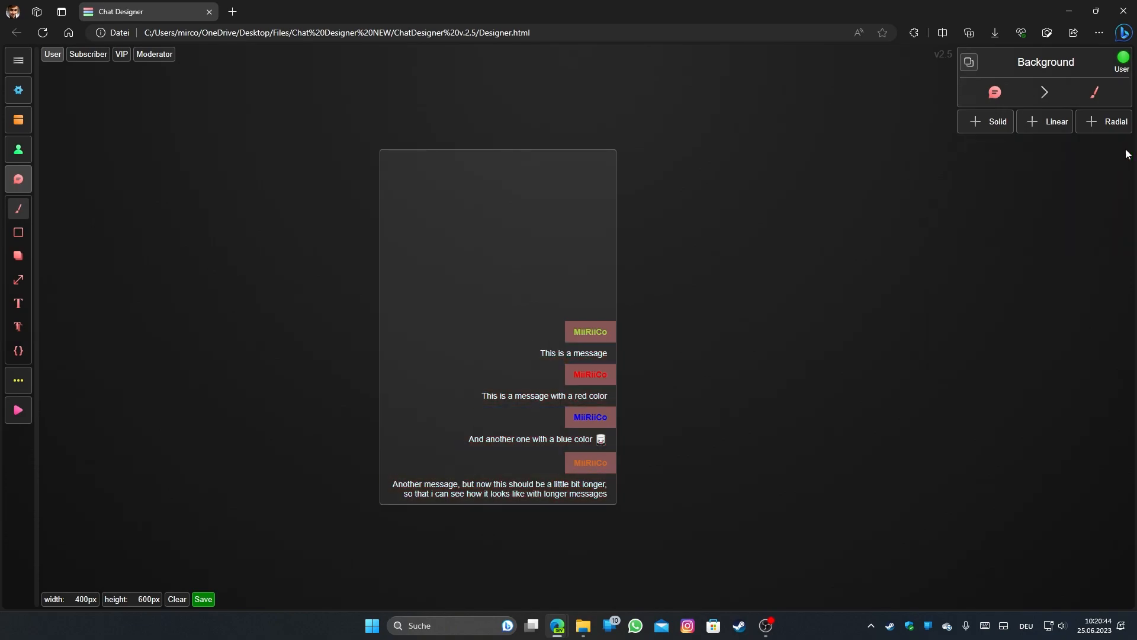
pyautogui.click(20, 151)
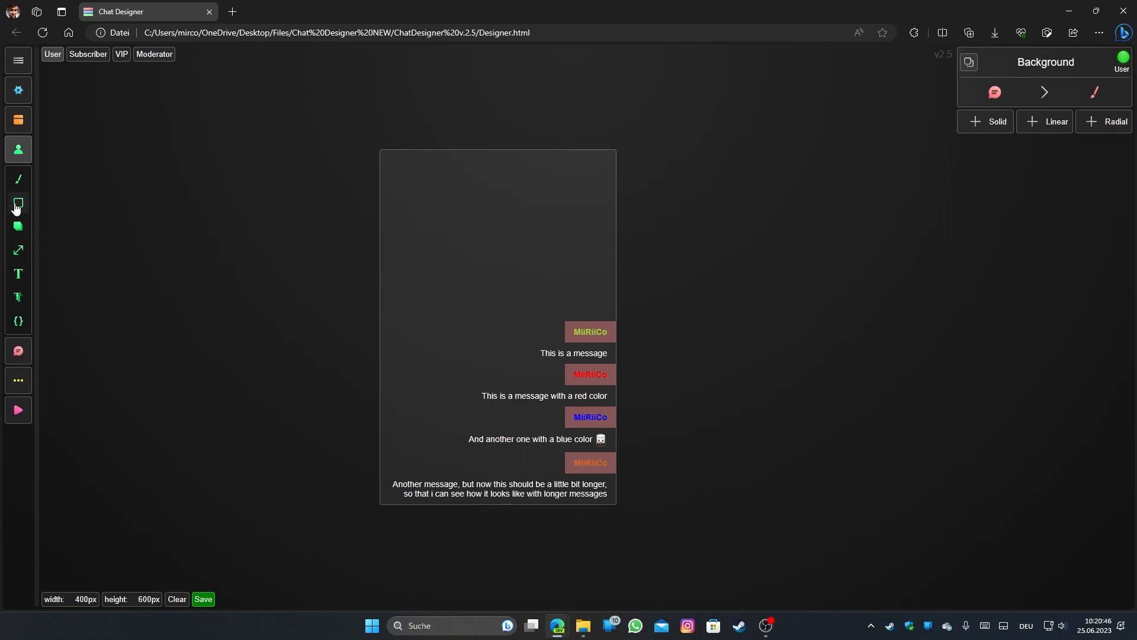
pyautogui.click(975, 126)
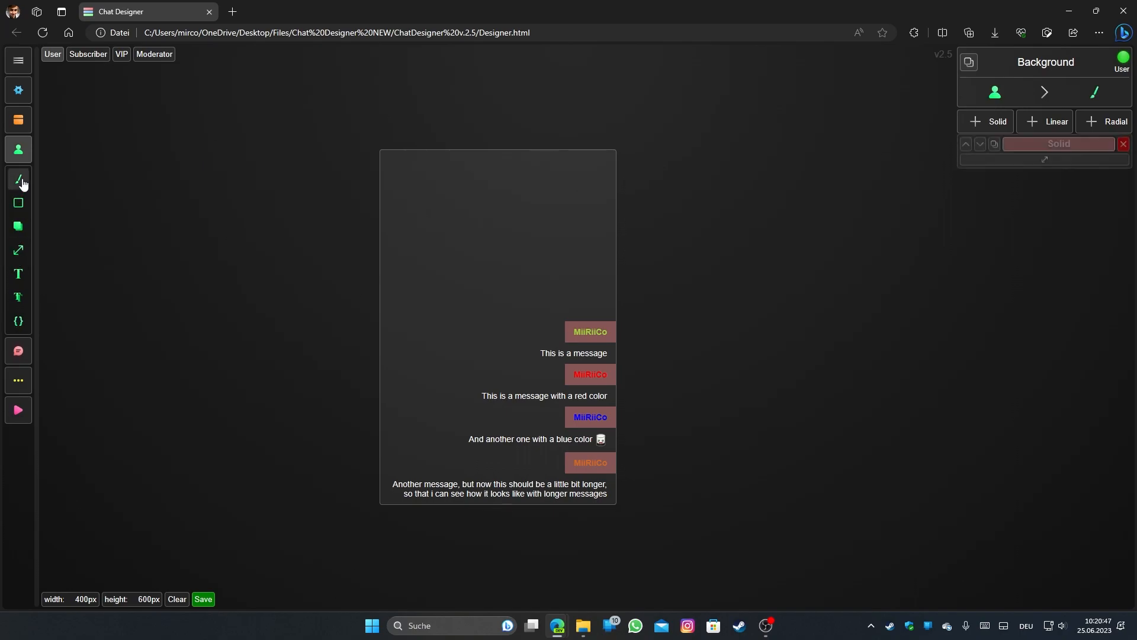
pyautogui.click(1123, 148)
# - Add a solid background to the whole message box and color it with each chatter's own user color
pyautogui.click(17, 125)
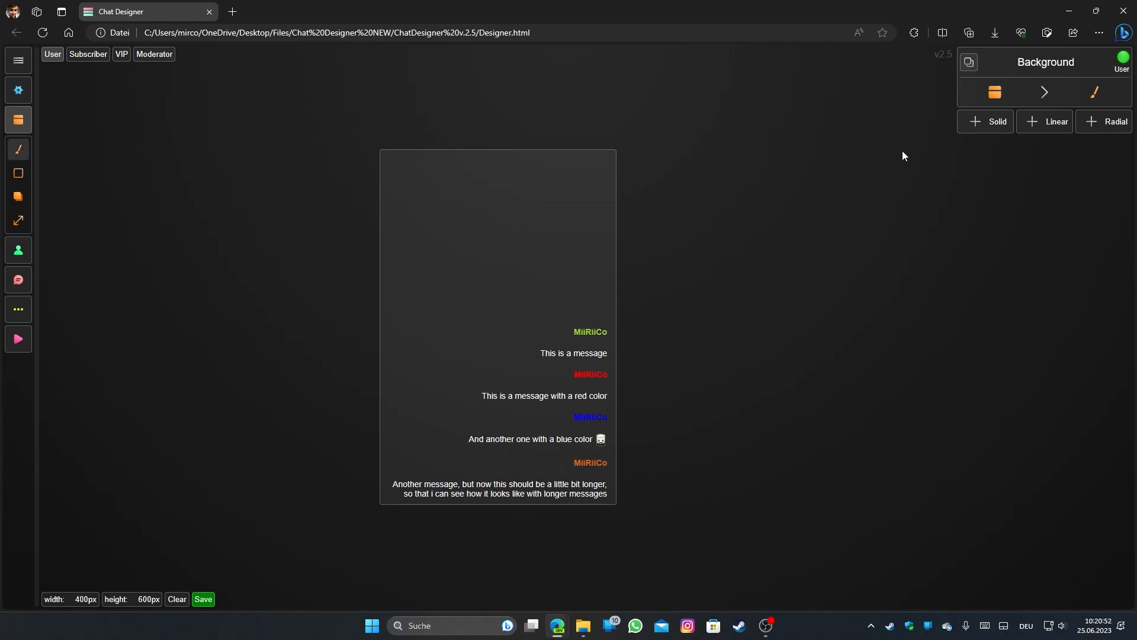
pyautogui.click(985, 125)
pyautogui.click(1036, 161)
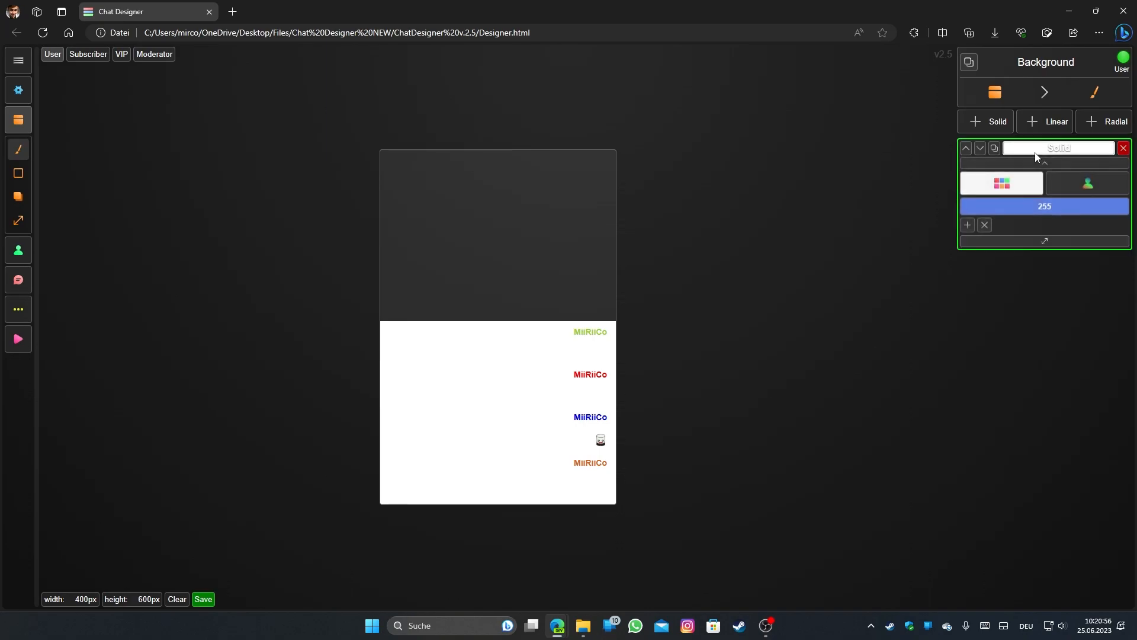
pyautogui.click(1070, 193)
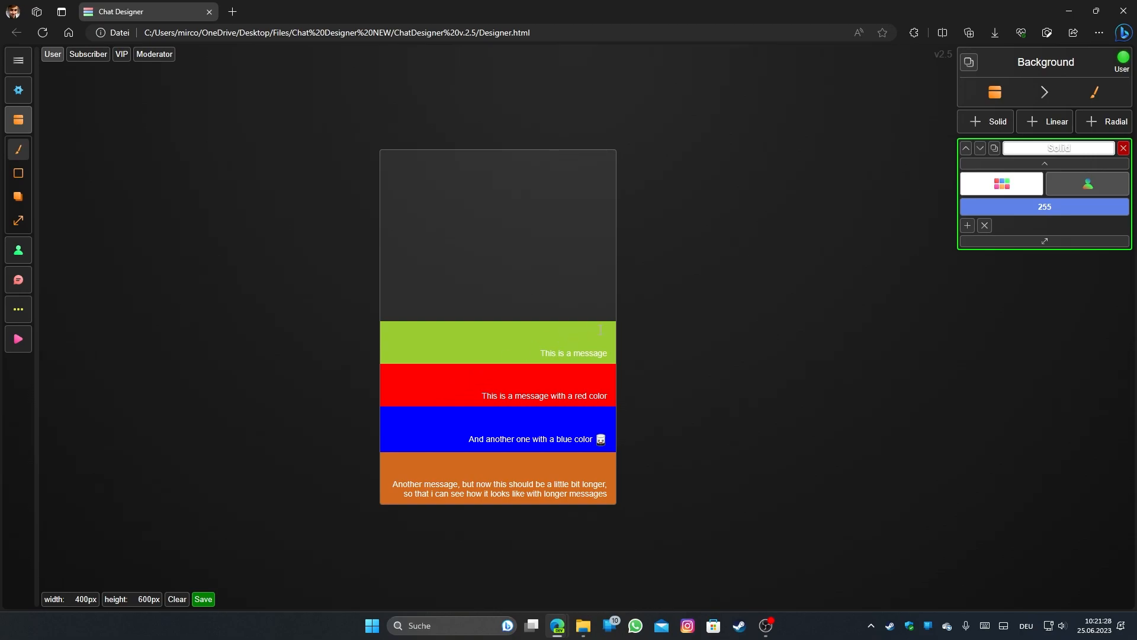
# - Switch the user name's font color from the user color to plain white
pyautogui.click(19, 250)
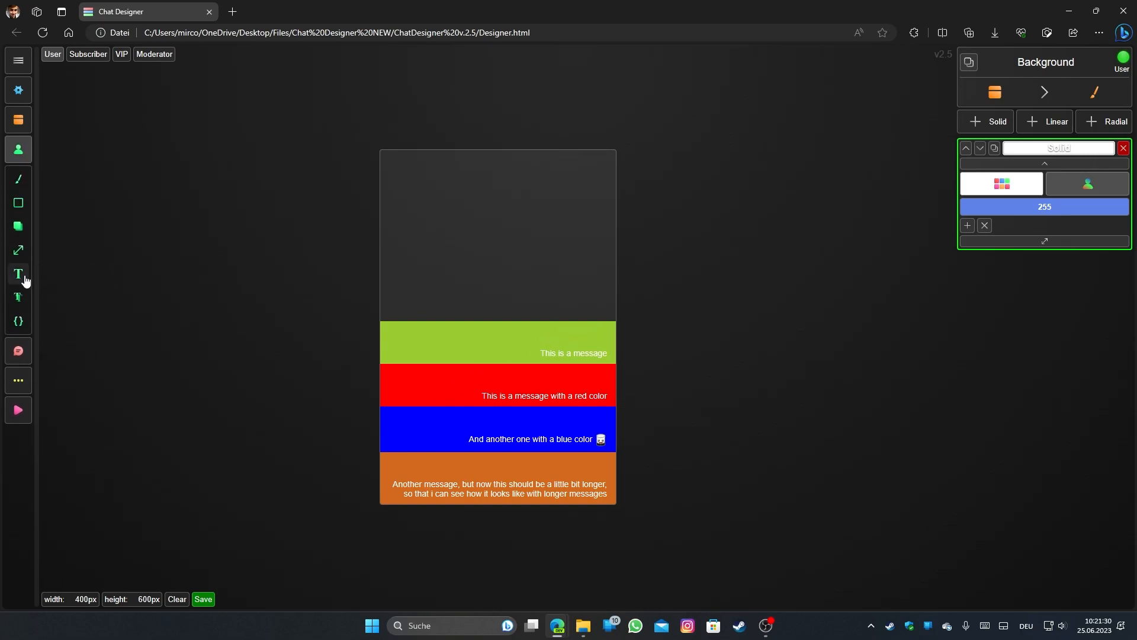
pyautogui.click(18, 274)
pyautogui.click(978, 251)
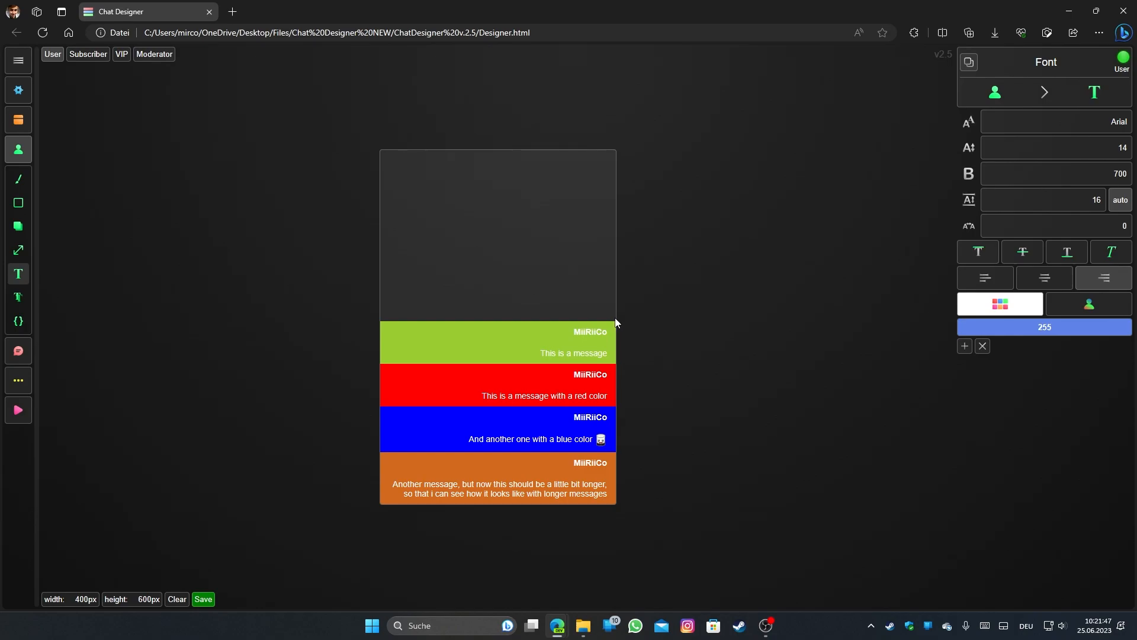
# - Add a solid black background behind the user names and lower its opacity to 90
pyautogui.click(19, 183)
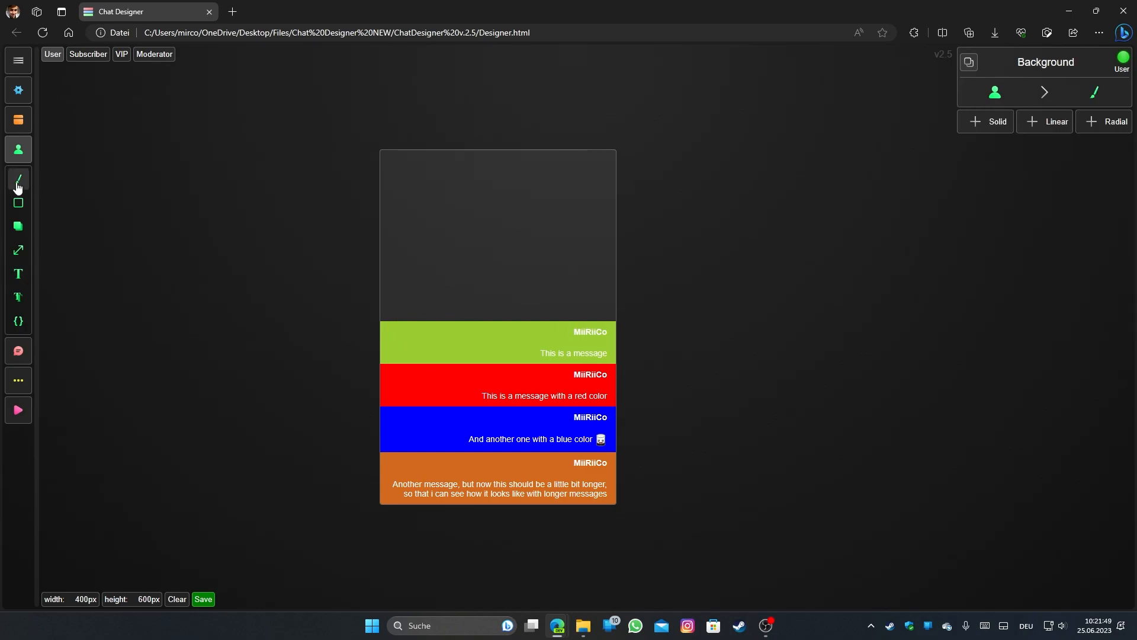
pyautogui.click(1001, 125)
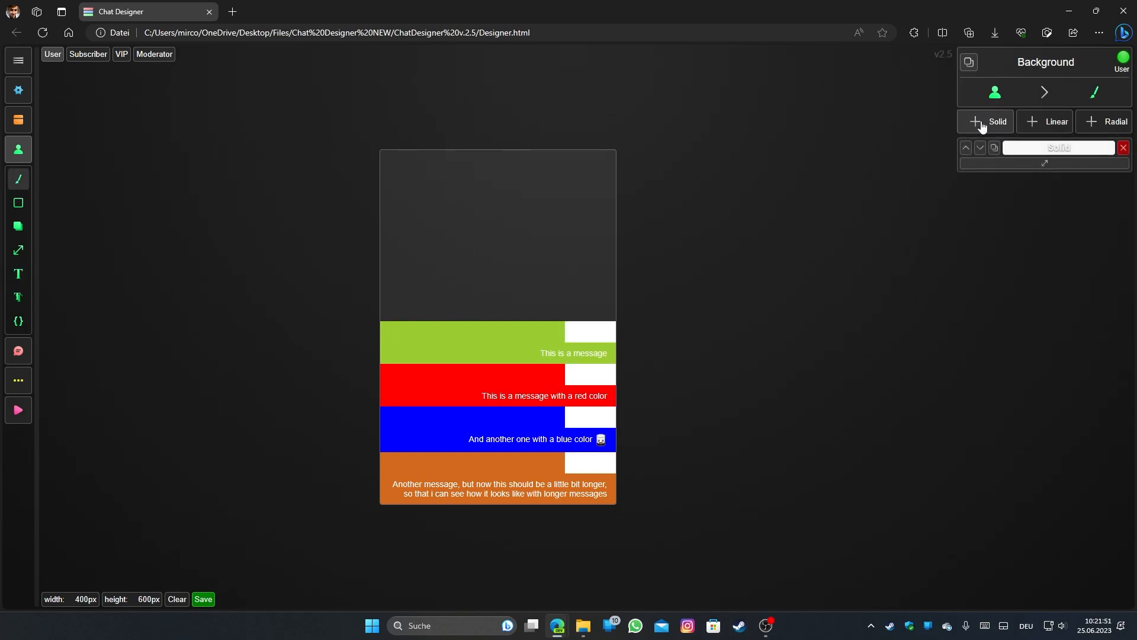
pyautogui.click(1012, 193)
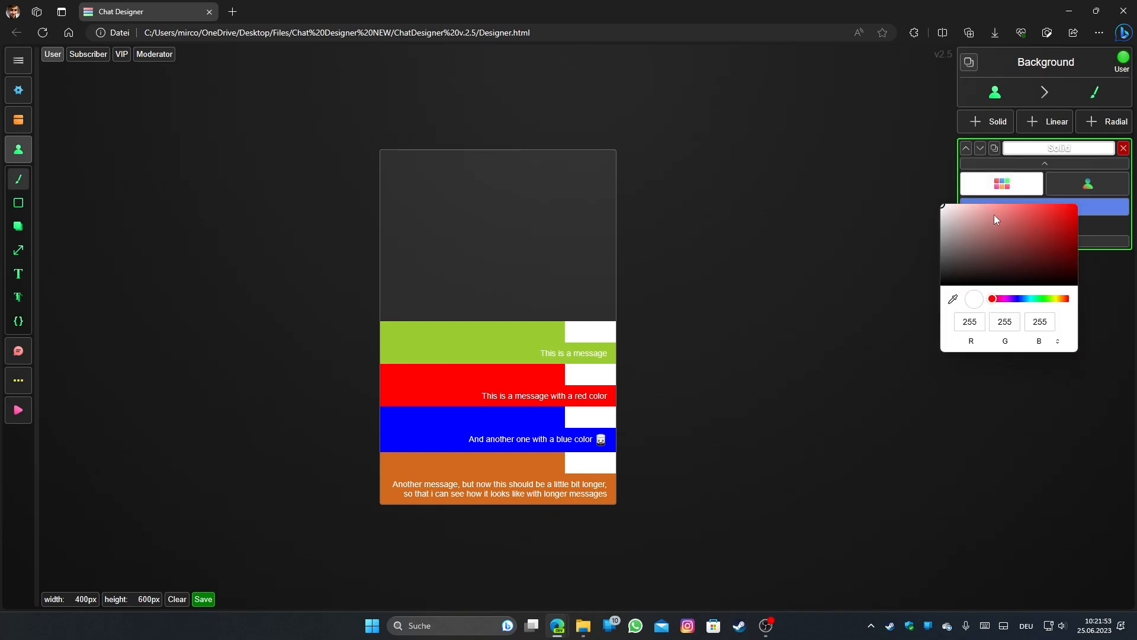
pyautogui.moveTo(971, 237); pyautogui.dragTo(943, 284)
pyautogui.click(1128, 204)
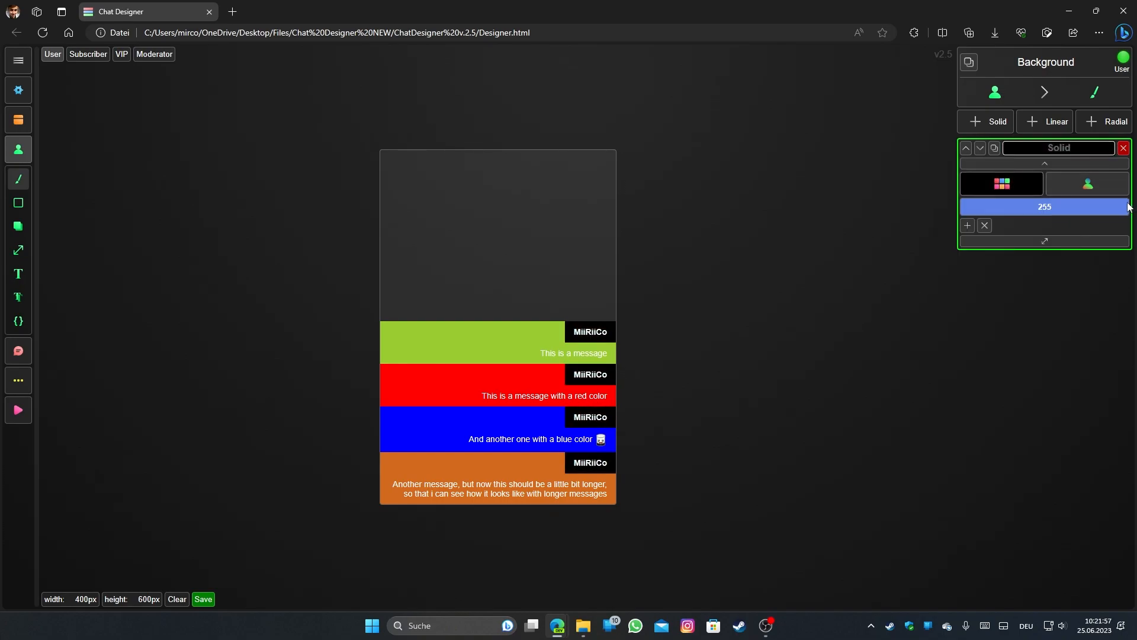
pyautogui.moveTo(1128, 206); pyautogui.dragTo(1019, 208)
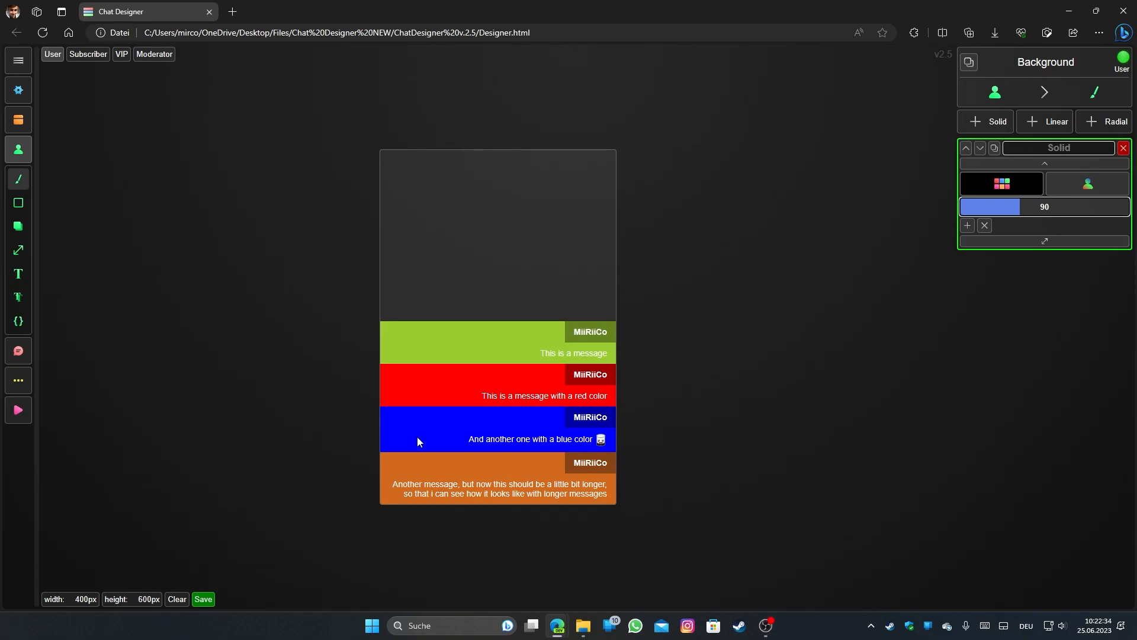
# - Add a linear gradient layer to the message box background with a rotation of 0°
pyautogui.click(18, 120)
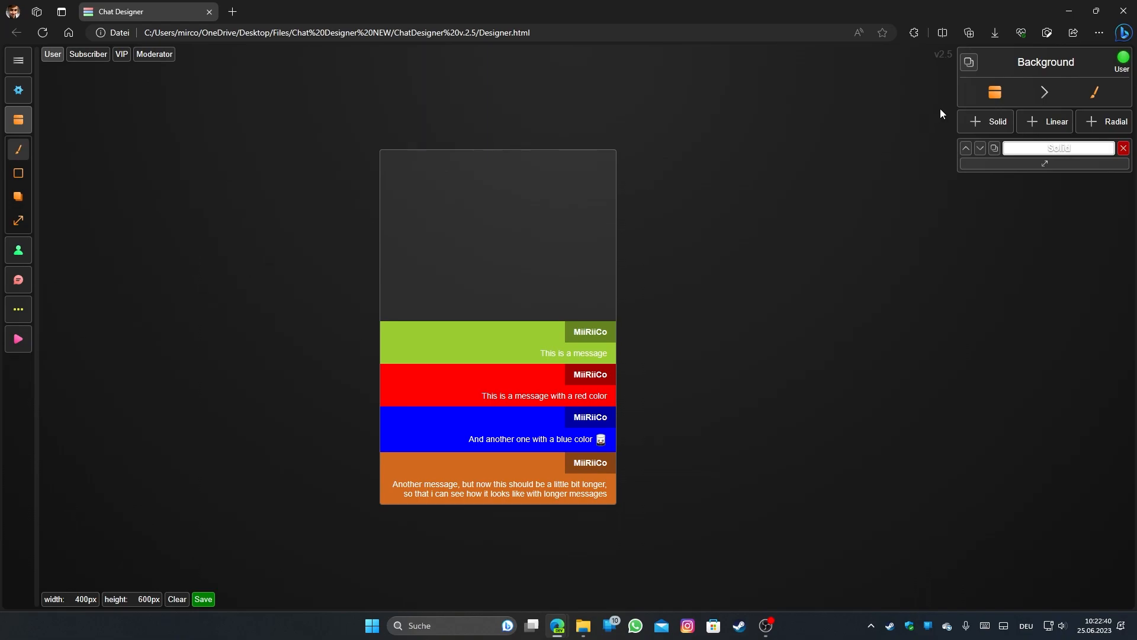
pyautogui.click(1050, 131)
pyautogui.click(1061, 165)
pyautogui.click(1112, 182)
pyautogui.press('BackSpace')
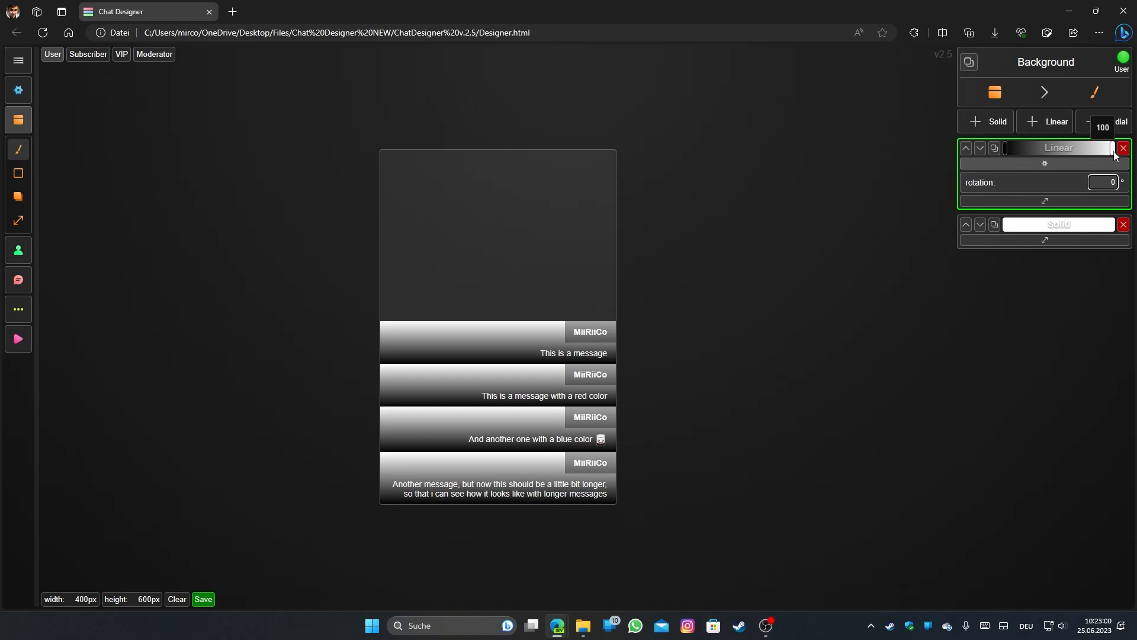
# - Make the linear gradient's end stop black with opacity 0 and set the start stop's opacity to 128
pyautogui.click(1114, 150)
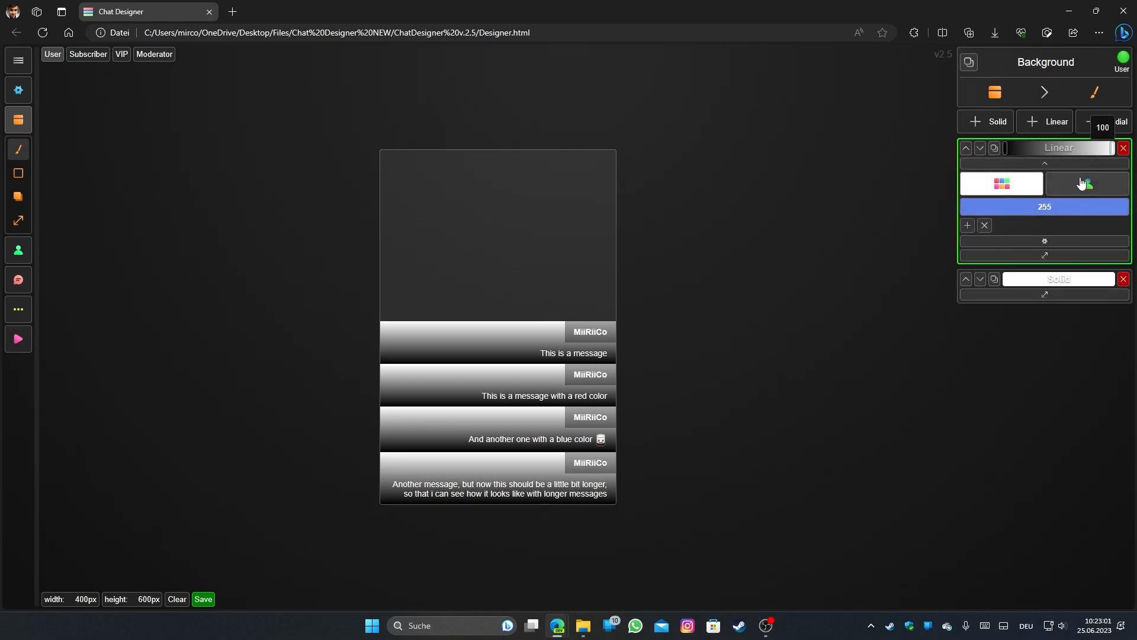
pyautogui.click(1032, 185)
pyautogui.moveTo(1049, 223); pyautogui.dragTo(822, 308)
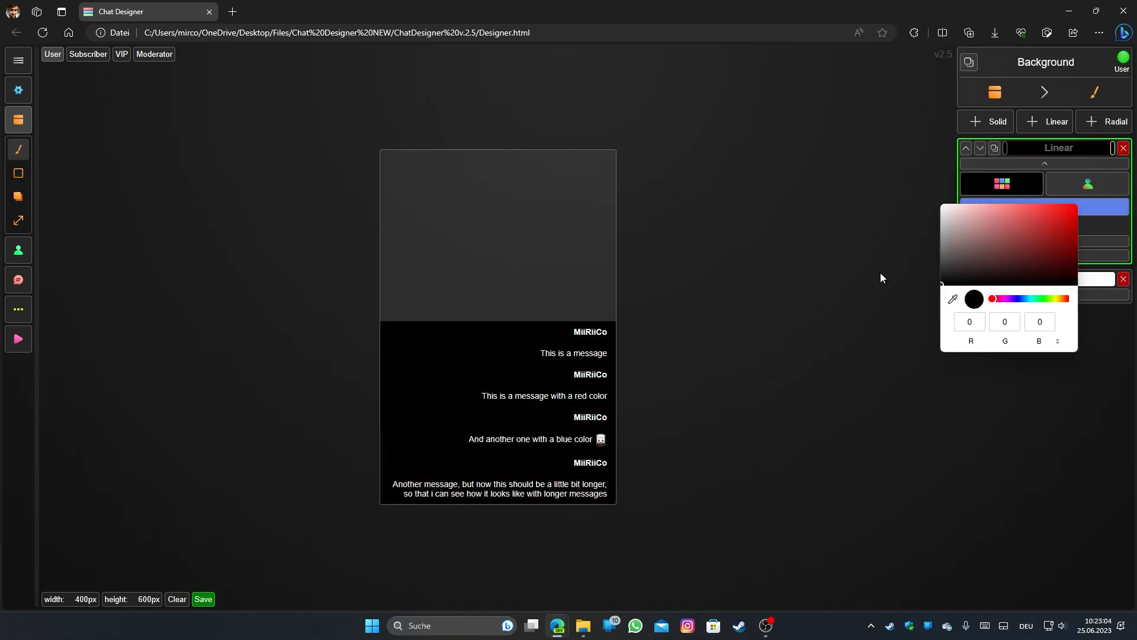
pyautogui.moveTo(1127, 207); pyautogui.dragTo(947, 209)
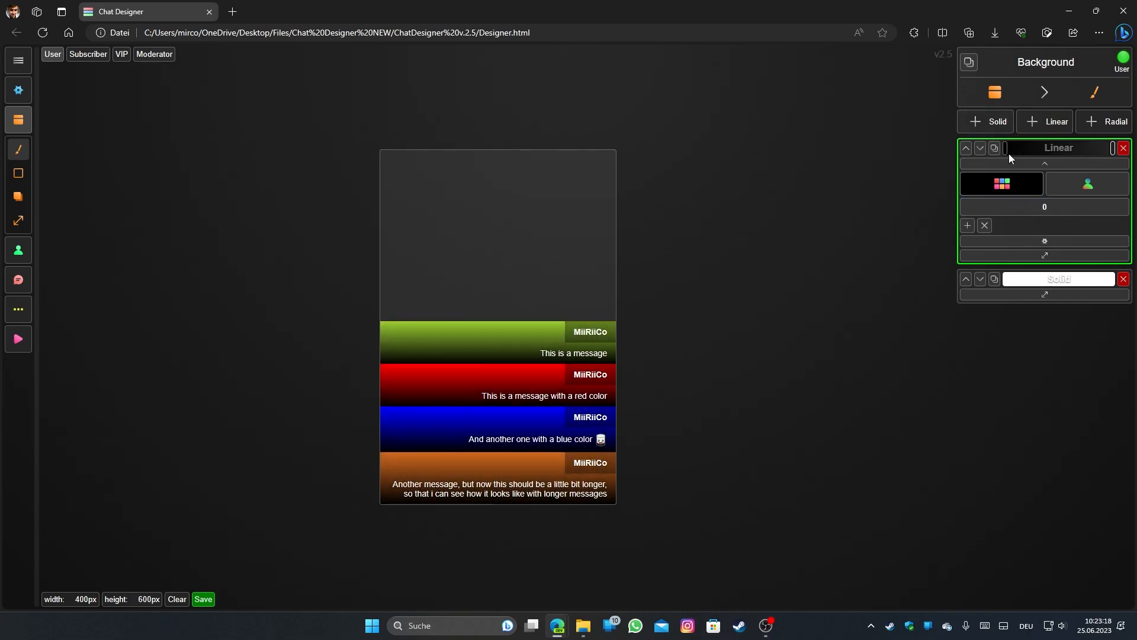
pyautogui.click(1006, 153)
pyautogui.moveTo(1119, 214); pyautogui.dragTo(1049, 207)
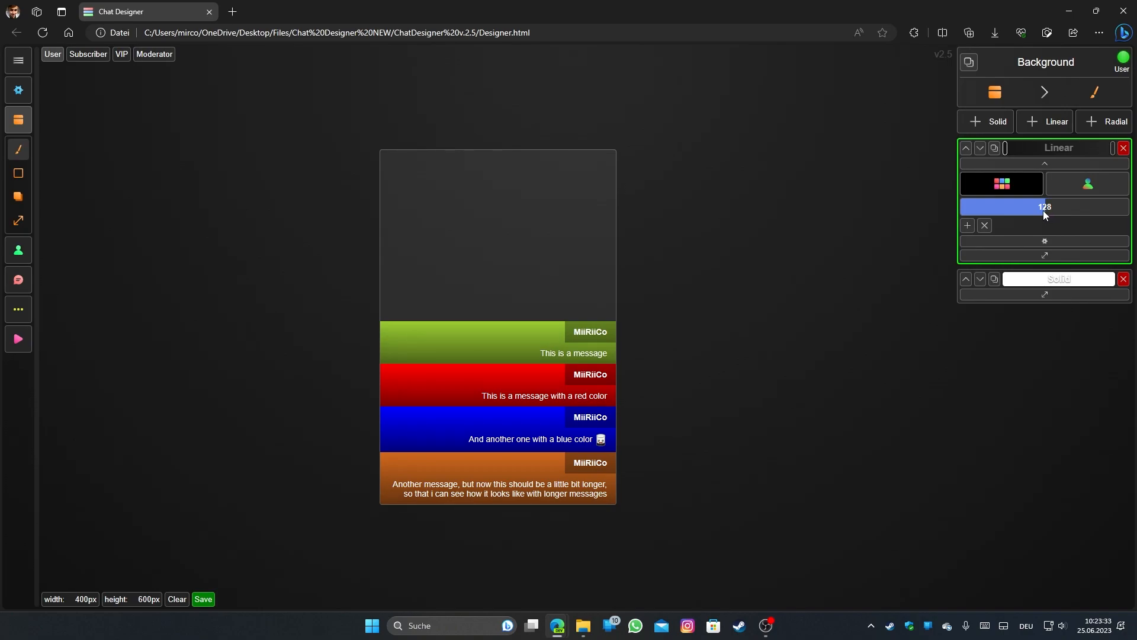
# - Add a radial gradient layer to the message box background with a white center stop and an outer stop at opacity 0
pyautogui.click(1104, 123)
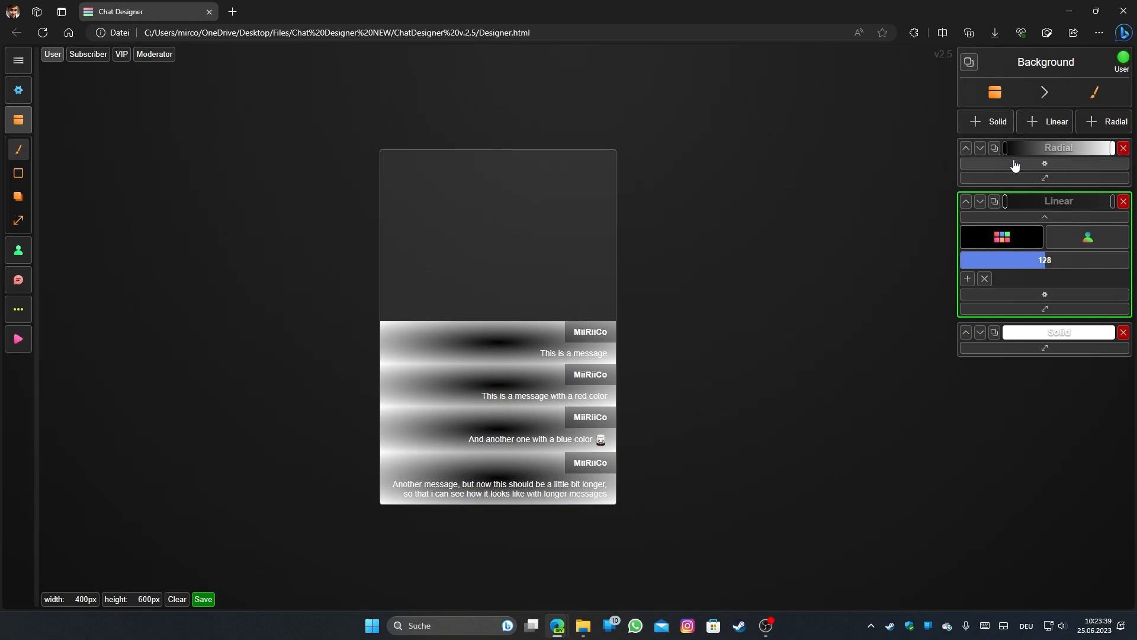
pyautogui.click(1007, 148)
pyautogui.click(1001, 183)
pyautogui.moveTo(1030, 238); pyautogui.dragTo(847, 122)
pyautogui.moveTo(1113, 152); pyautogui.dragTo(869, 219)
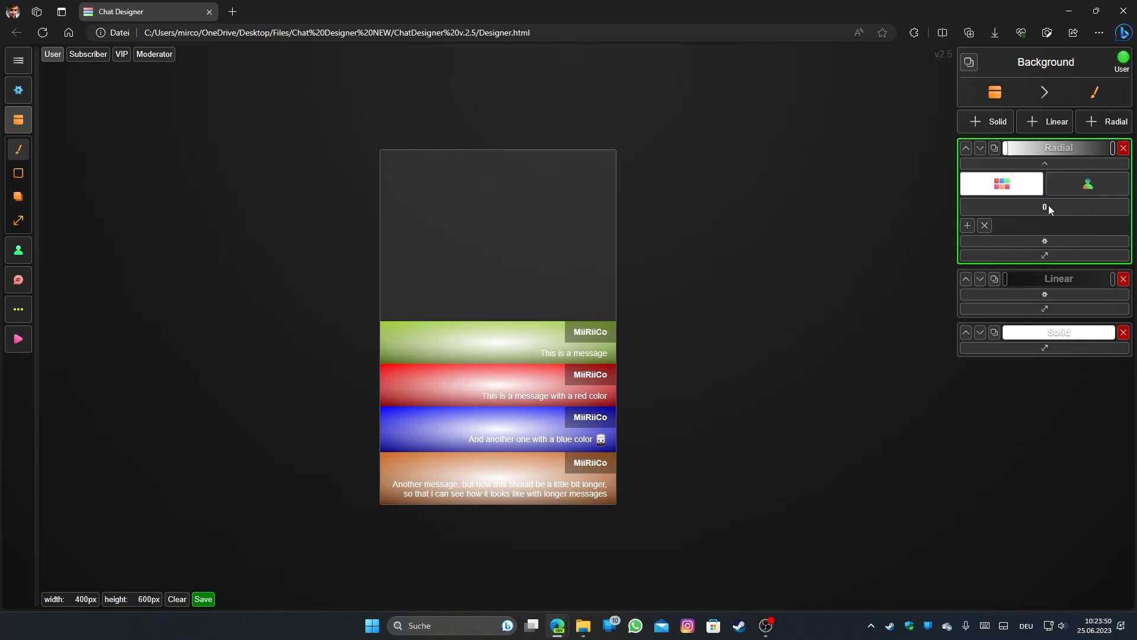
# - Move the message box radial gradient's center to y 0% and set its center stop's opacity to 128
pyautogui.click(1049, 241)
pyautogui.doubleClick(1101, 213)
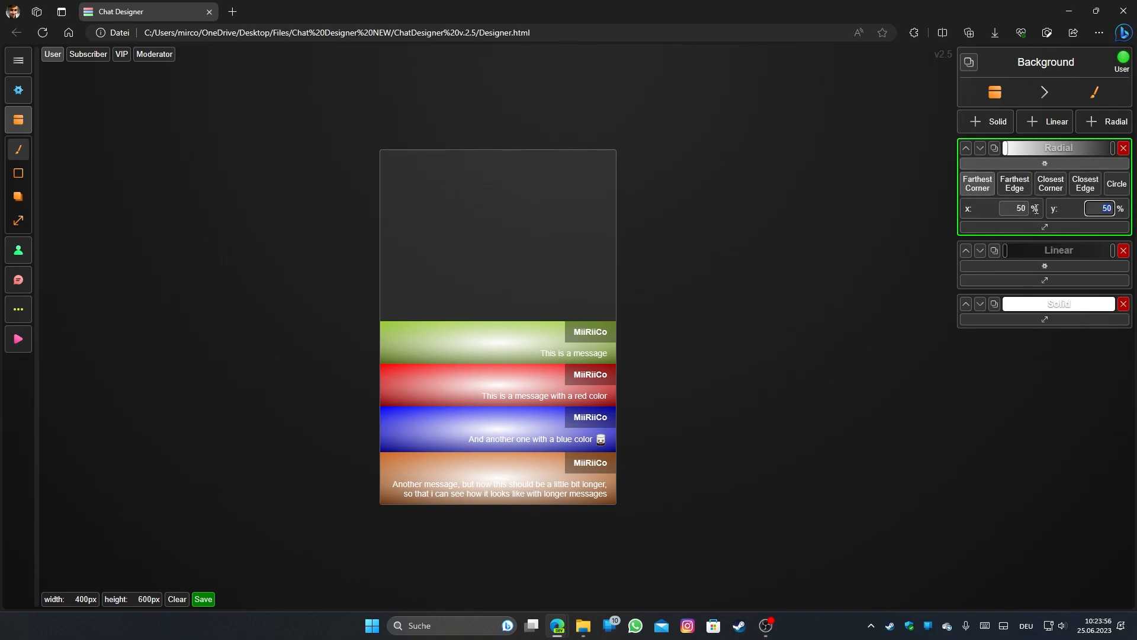
pyautogui.write('0')
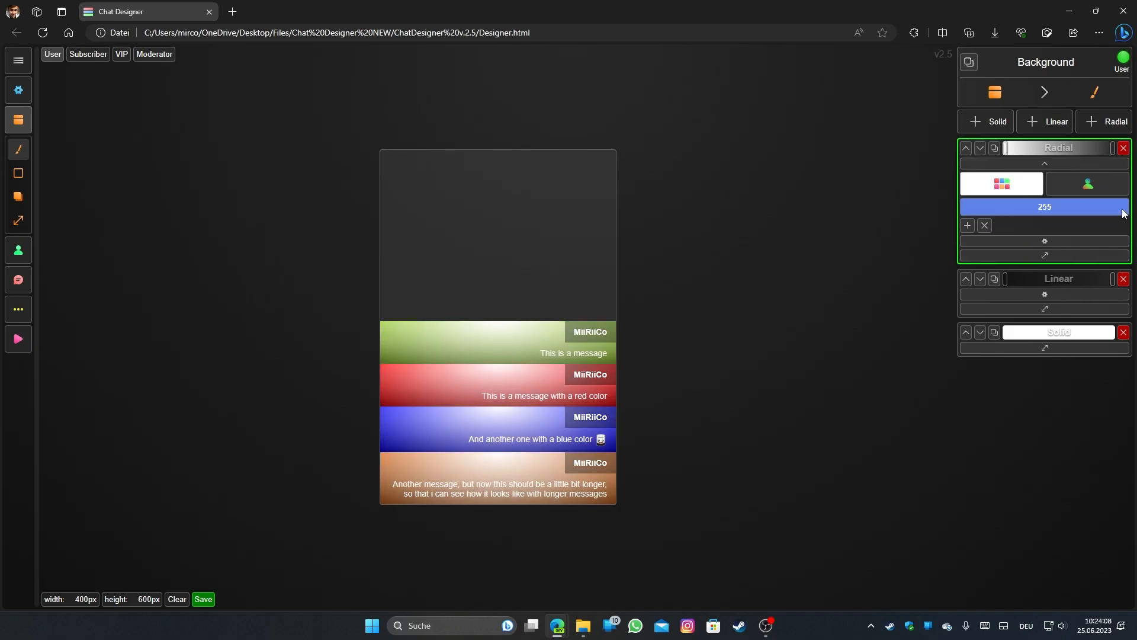
pyautogui.moveTo(1123, 214); pyautogui.dragTo(1045, 207)
pyautogui.click(1058, 226)
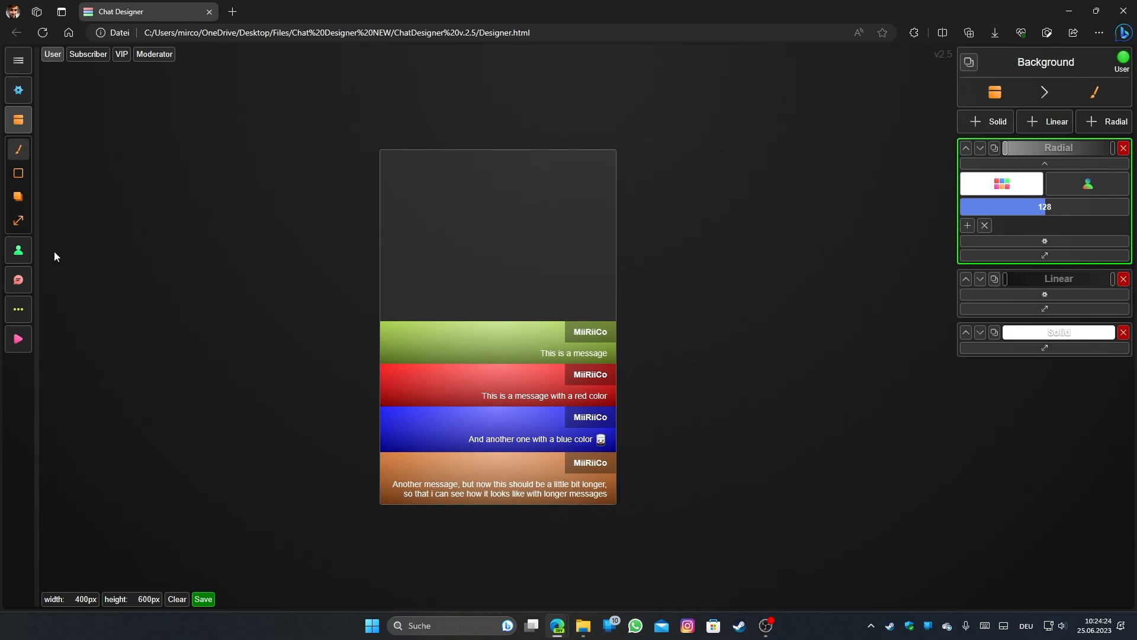
# - Set the message box's left, right and bottom outer margins to 20
pyautogui.click(29, 219)
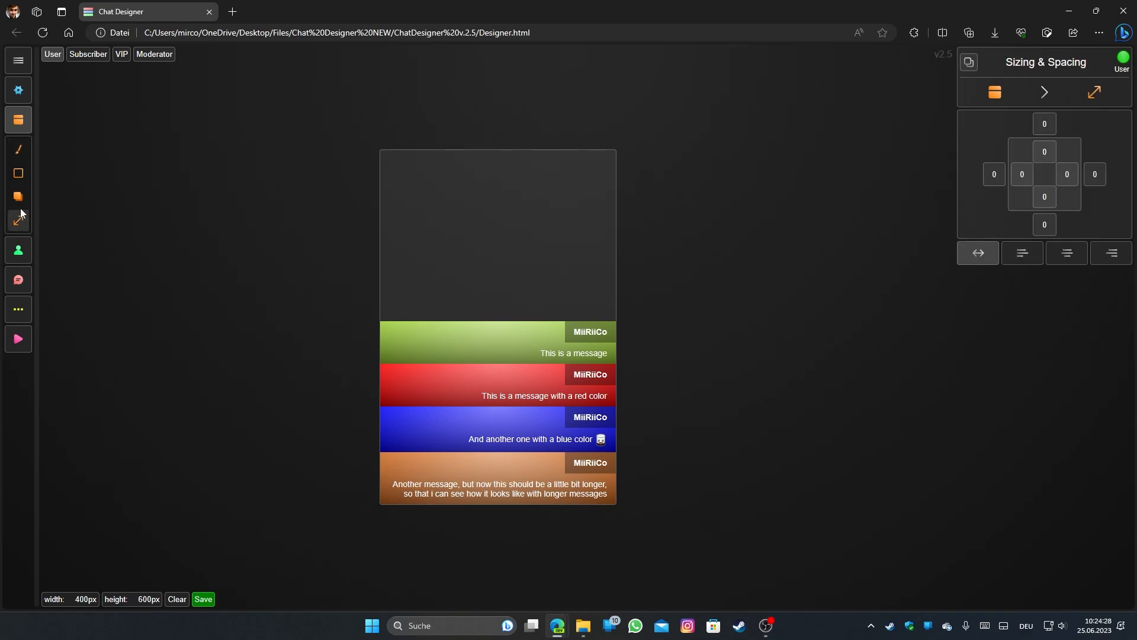
pyautogui.click(987, 172)
pyautogui.write('2')
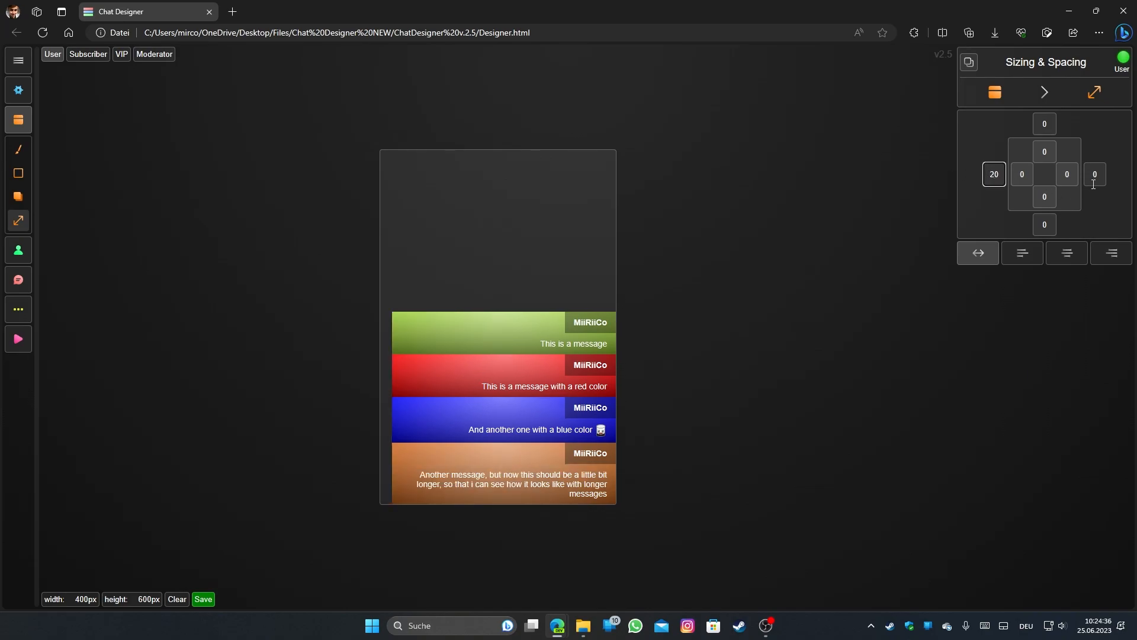
pyautogui.click(1093, 174)
pyautogui.write('2')
pyautogui.click(1038, 222)
pyautogui.write('2')
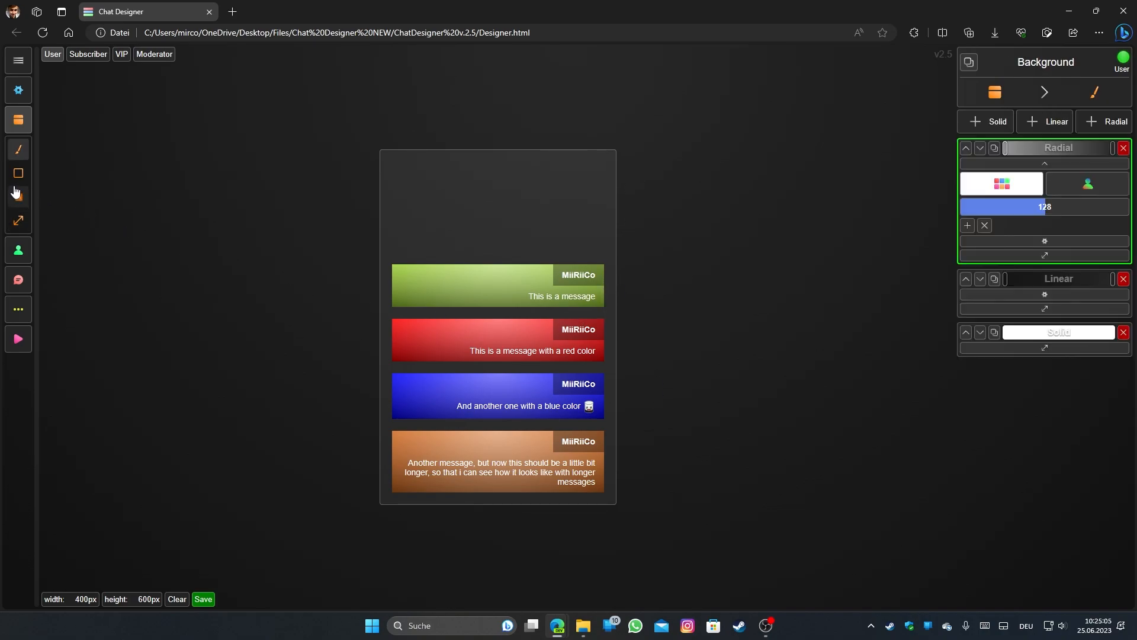
# - Round the message box's top-left corner with a radius of 10 and apply that radius to all corners
pyautogui.click(18, 174)
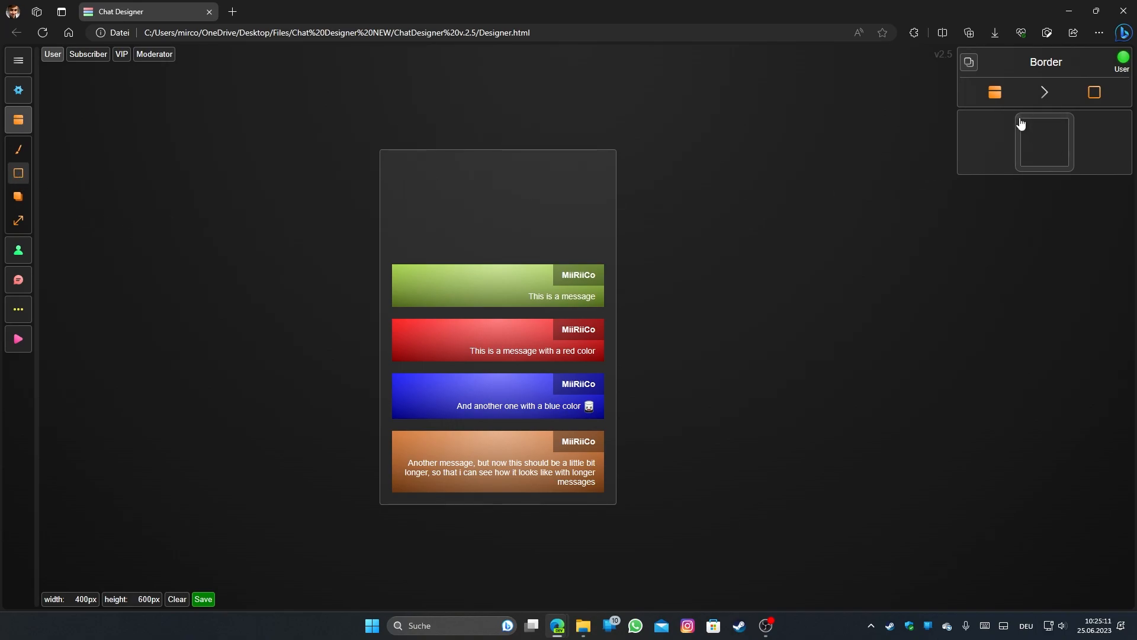
pyautogui.click(1019, 140)
pyautogui.click(1052, 182)
pyautogui.write('10')
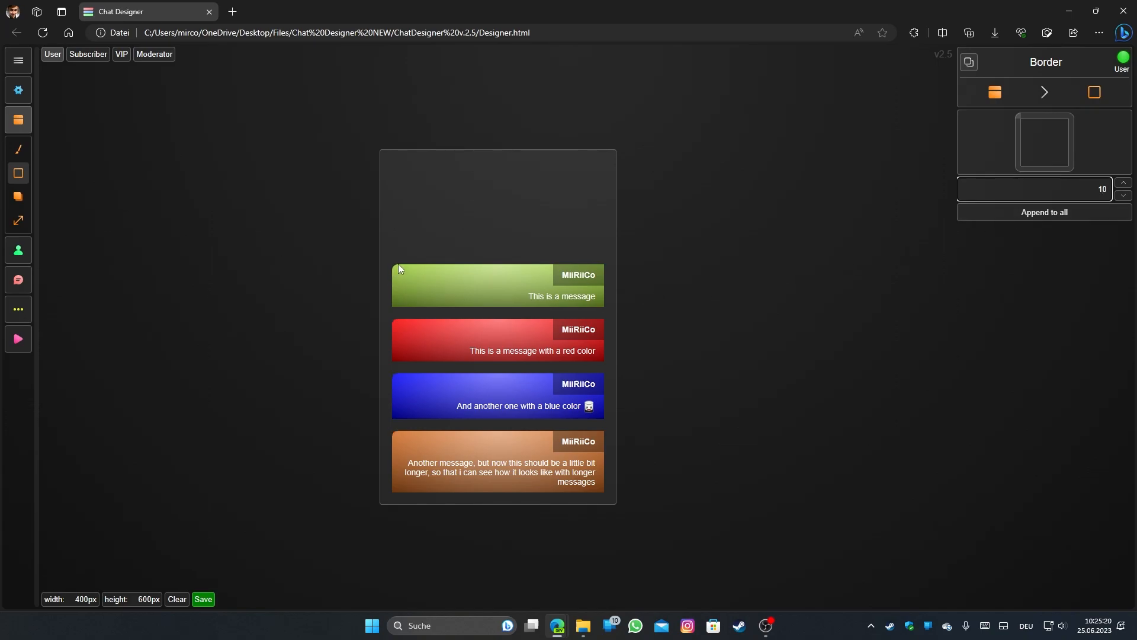
pyautogui.click(1047, 217)
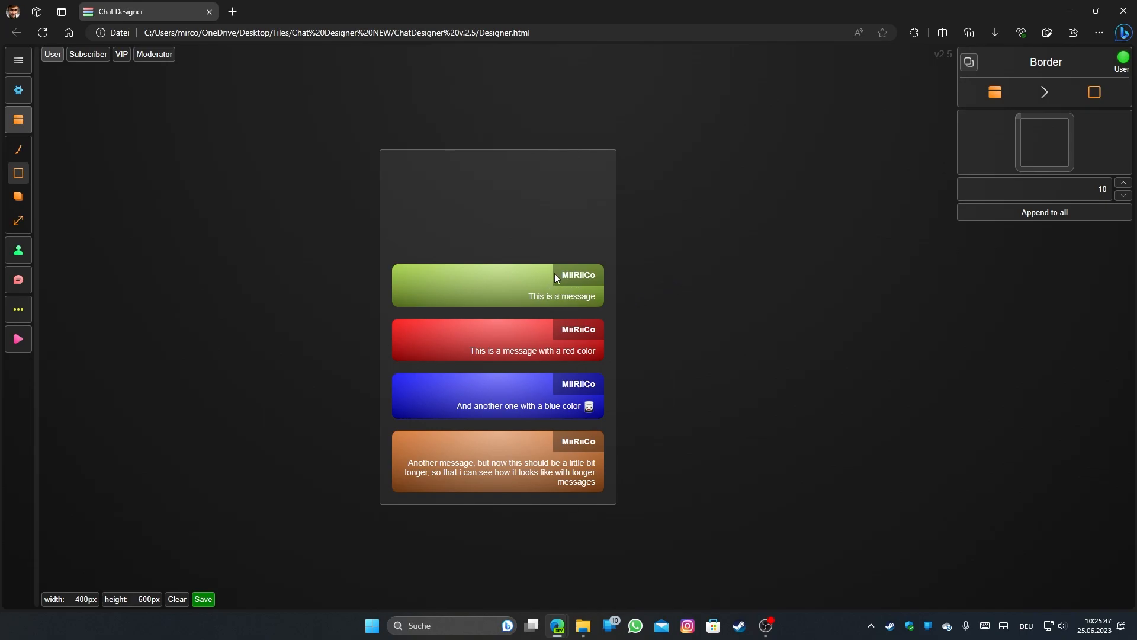
# - Round the bottom-left corner of the user name box with a radius of 10
pyautogui.click(20, 250)
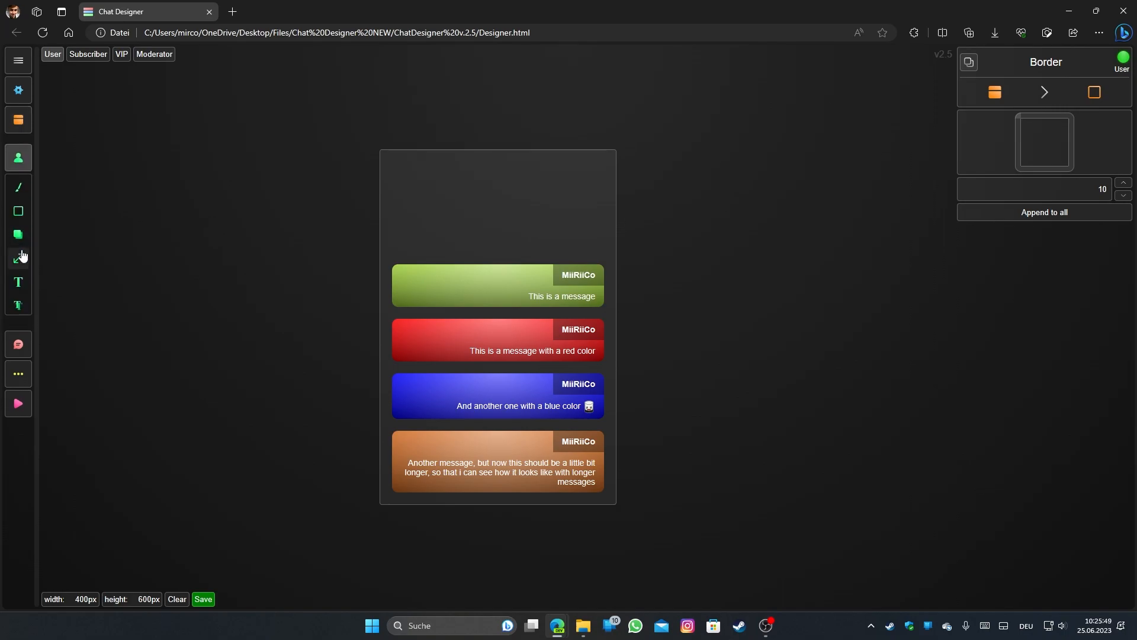
pyautogui.click(26, 207)
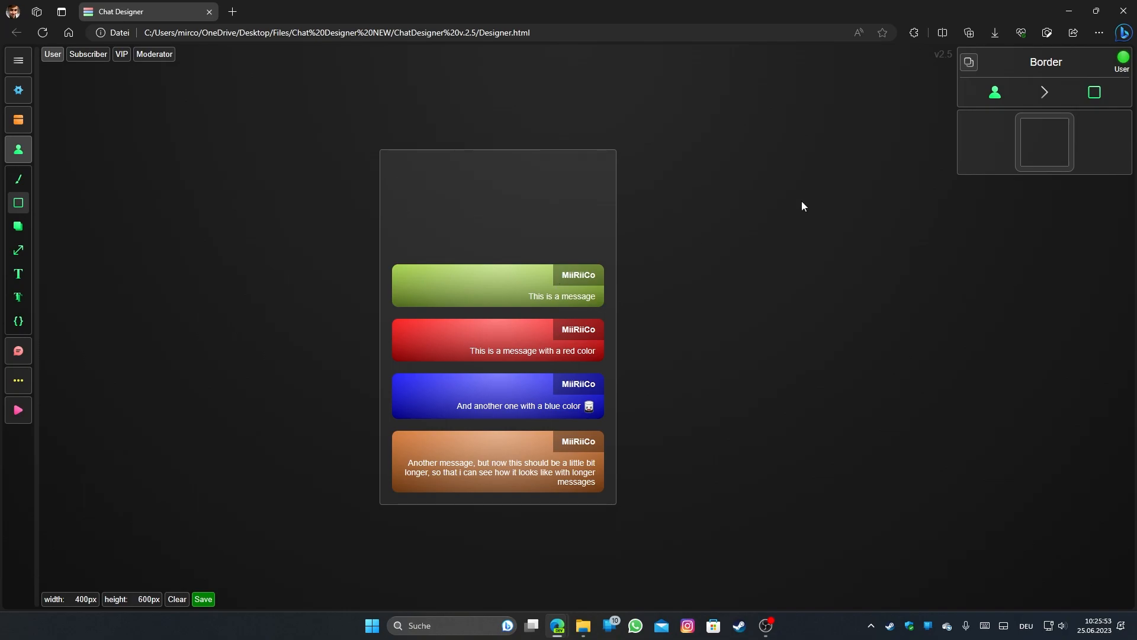
pyautogui.click(1014, 171)
pyautogui.click(1069, 193)
pyautogui.write('10')
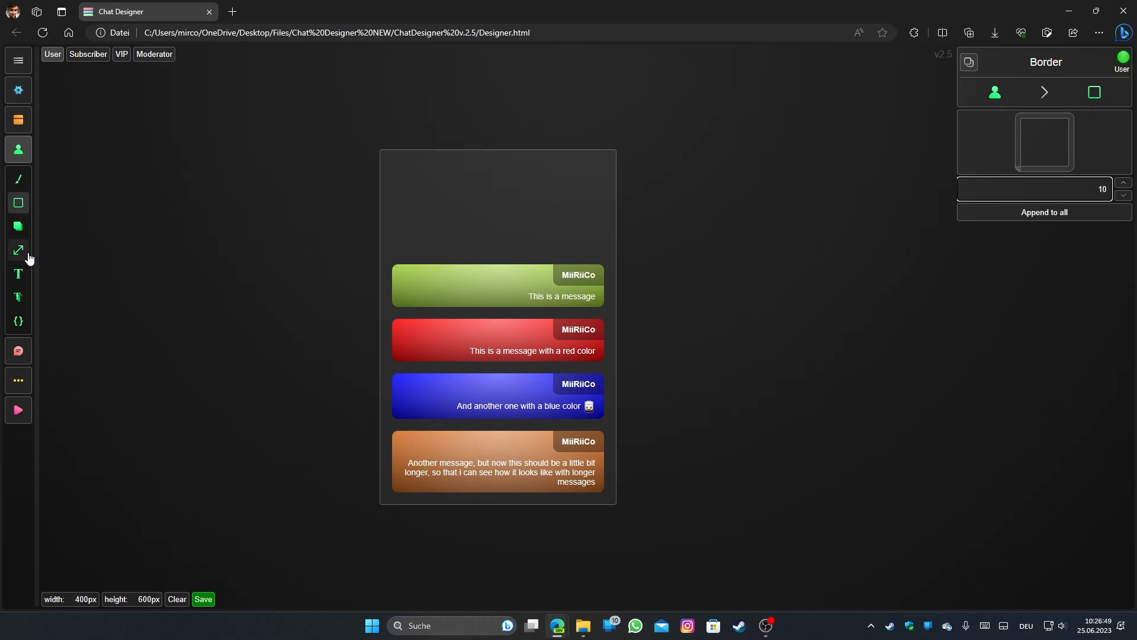
# - Make the message boxes fit their content and align them to the right, after trying left alignment
pyautogui.click(18, 120)
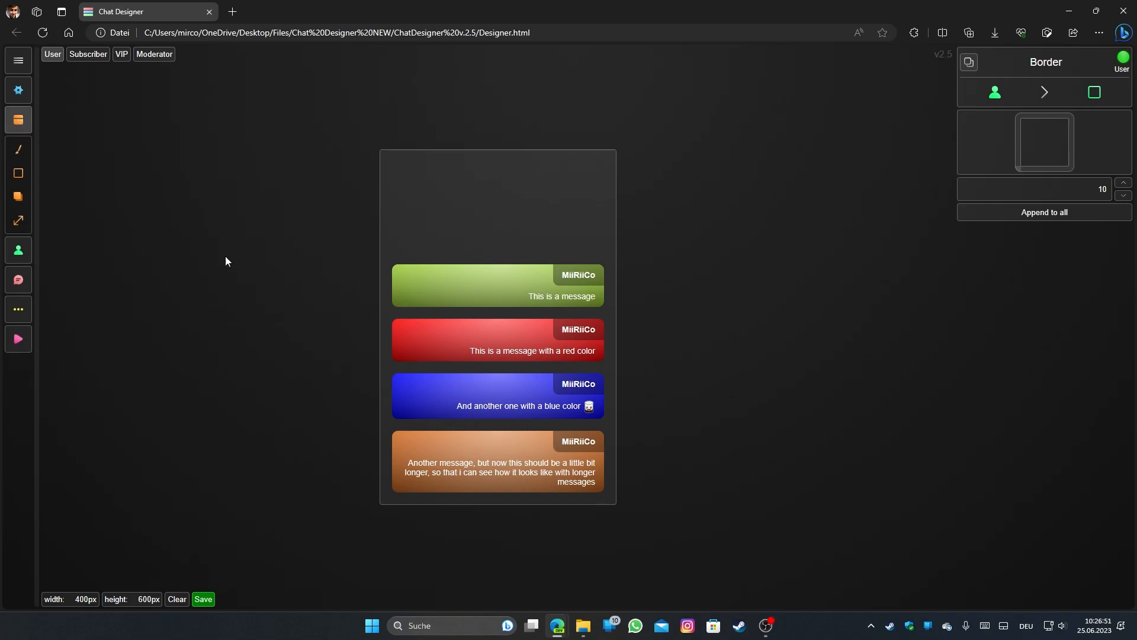
pyautogui.click(18, 222)
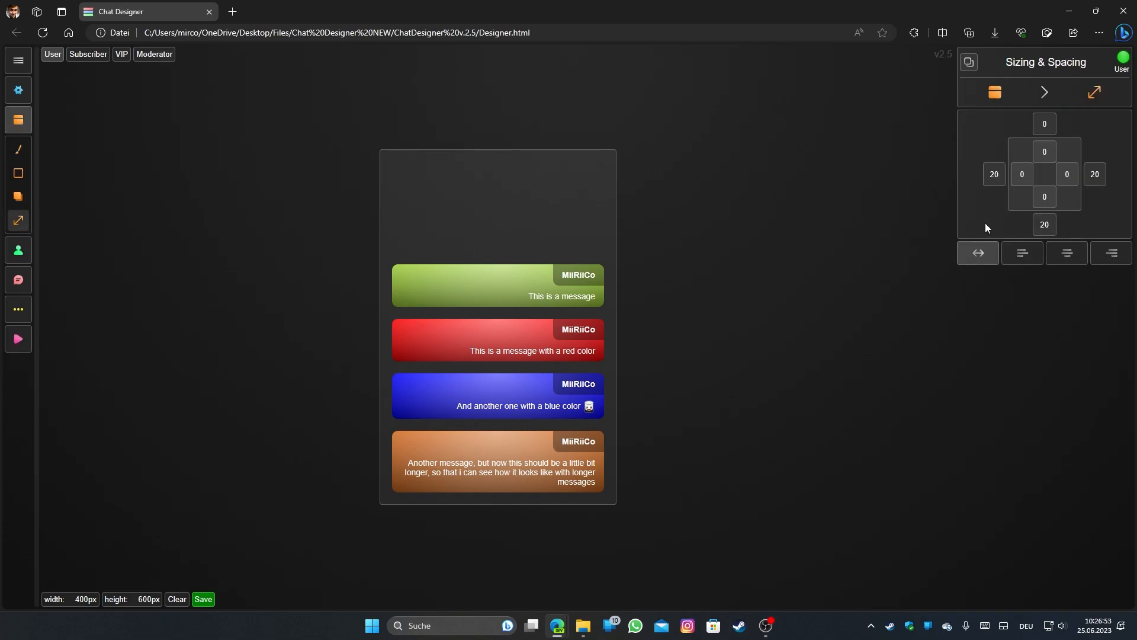
pyautogui.click(1034, 253)
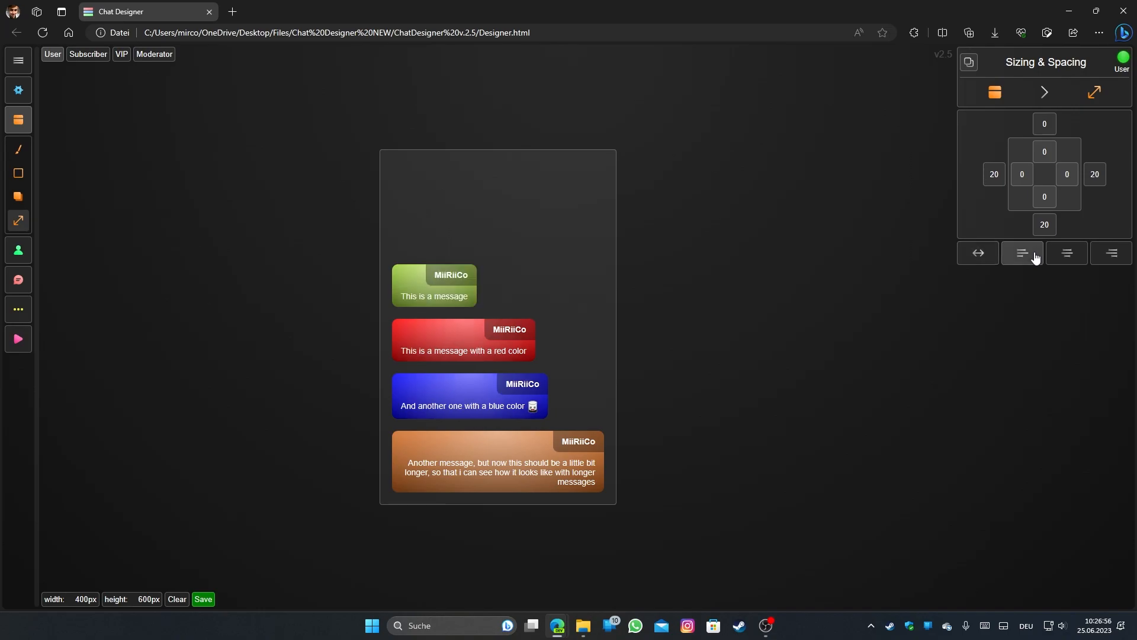
pyautogui.click(1113, 260)
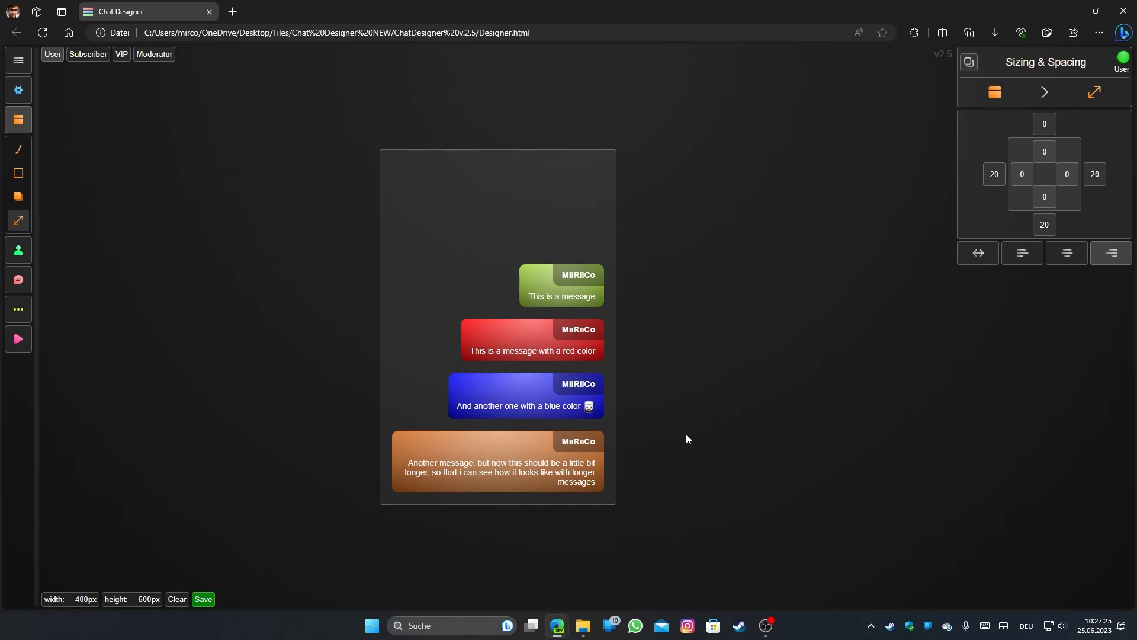
# - Switch to the Twitch chat popout and send a message containing only the emote miirii1Happy
pyautogui.moveTo(558, 625)
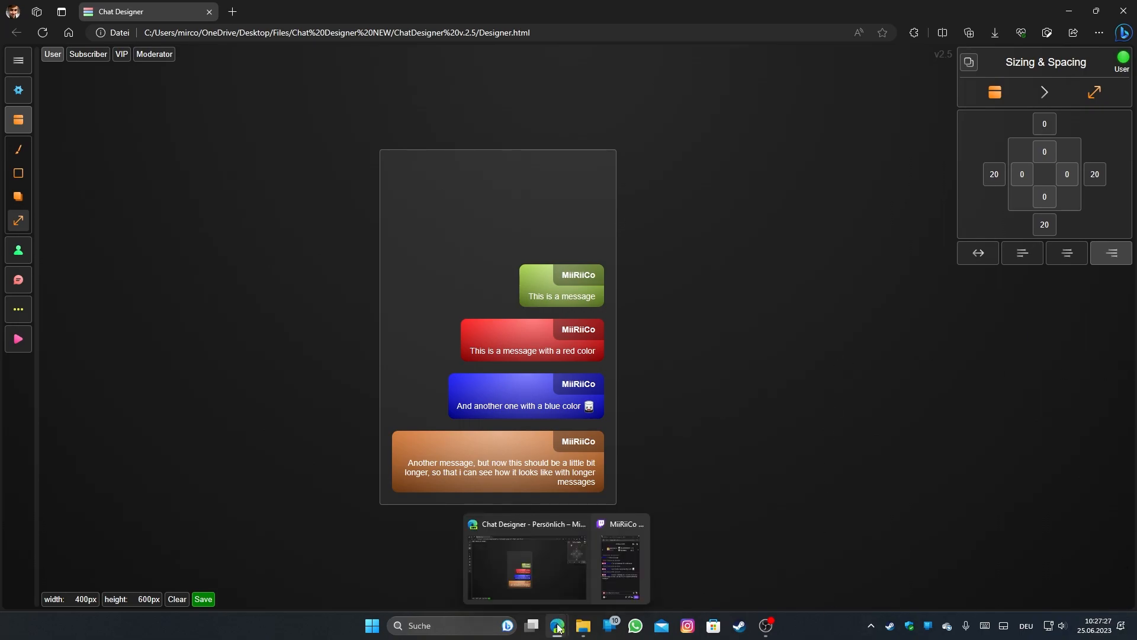
pyautogui.click(627, 555)
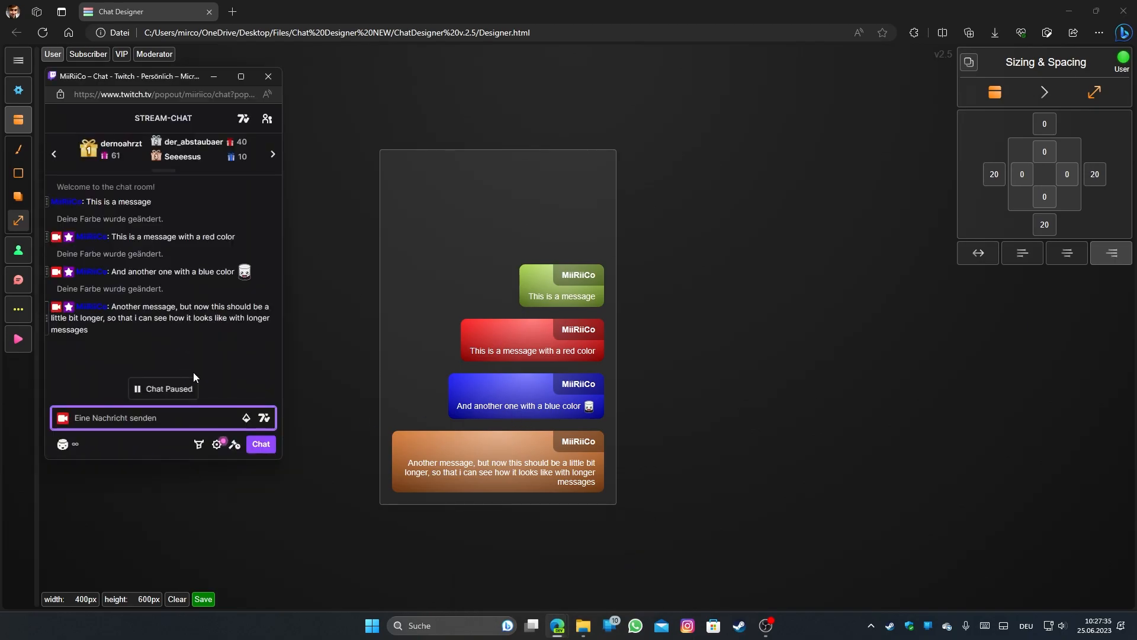
pyautogui.write('miirii1Happy')
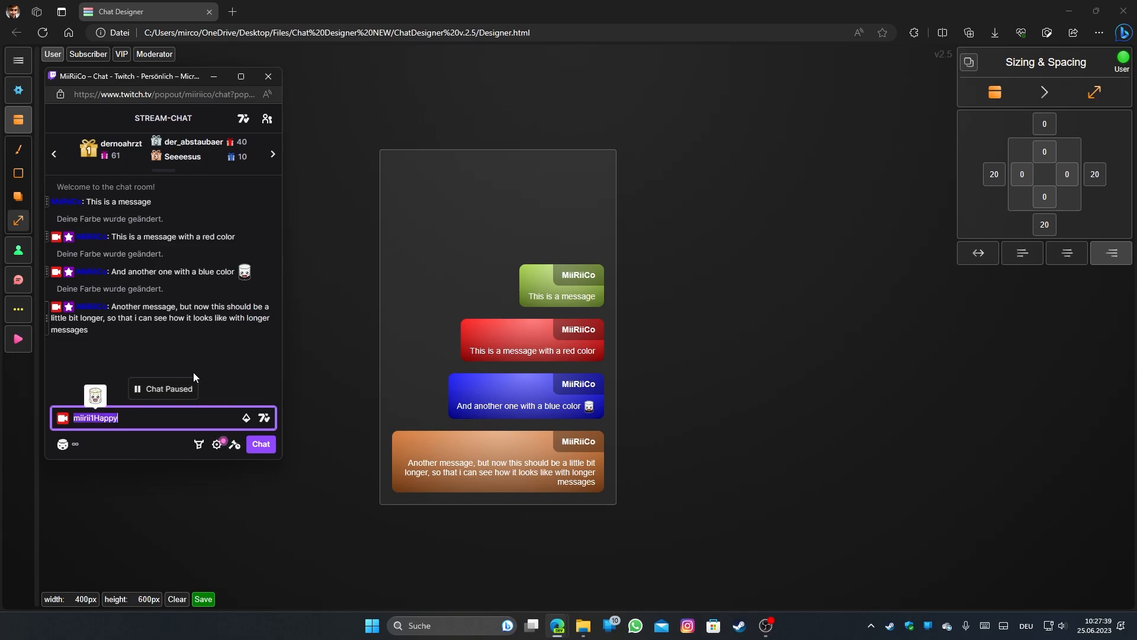
pyautogui.press('Return')
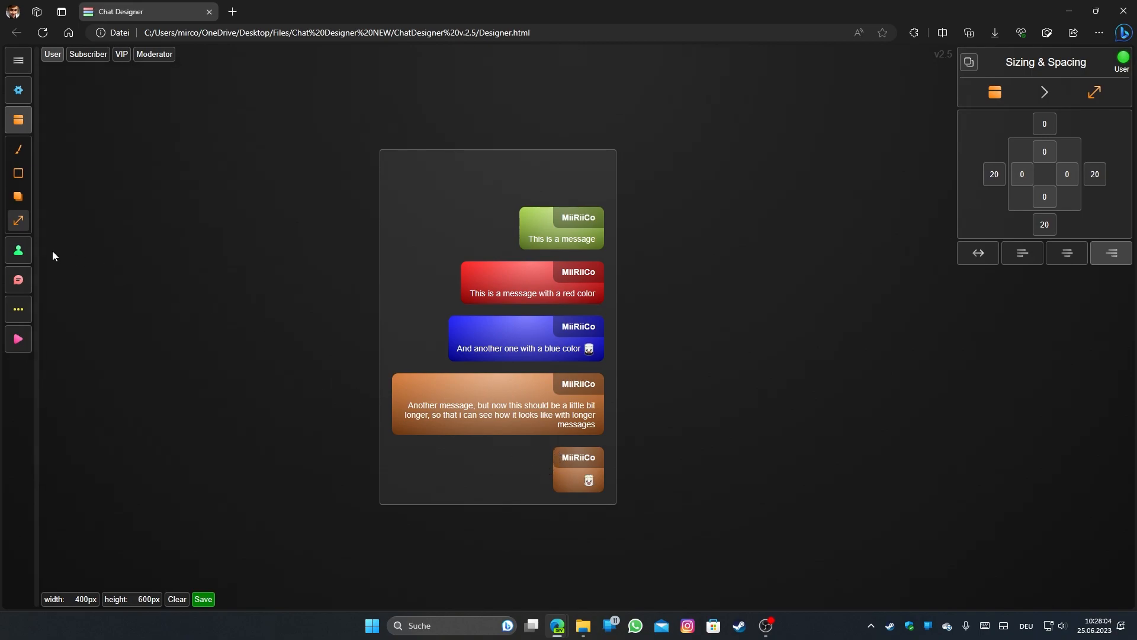
# - Set the left outer margin of the user name box to 20
pyautogui.click(19, 251)
pyautogui.click(23, 255)
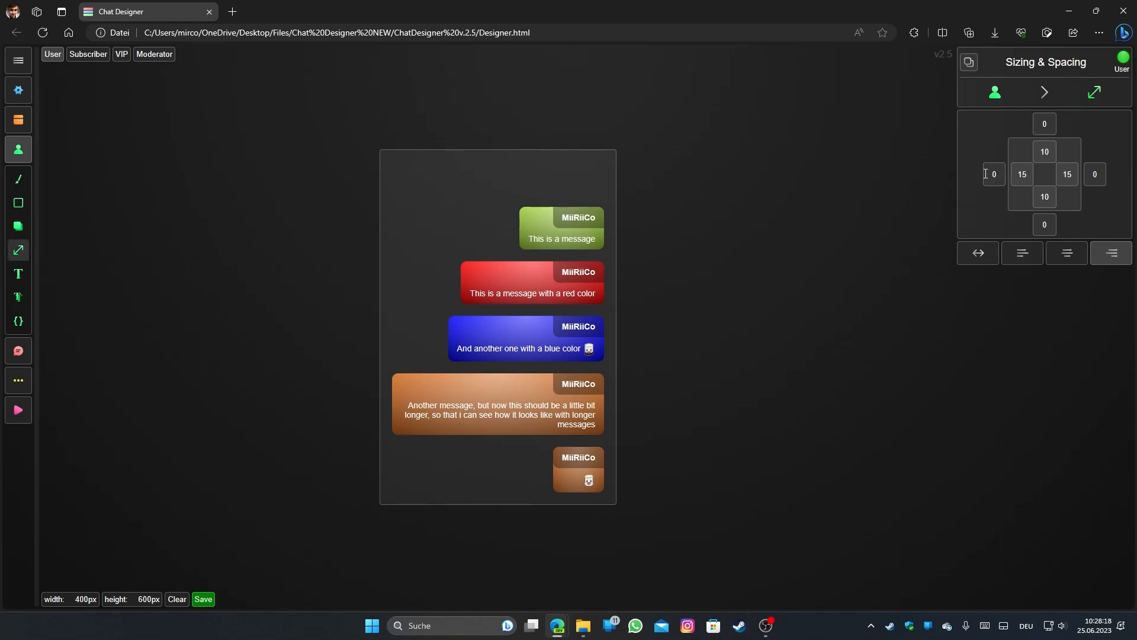
pyautogui.click(986, 174)
pyautogui.write('2')
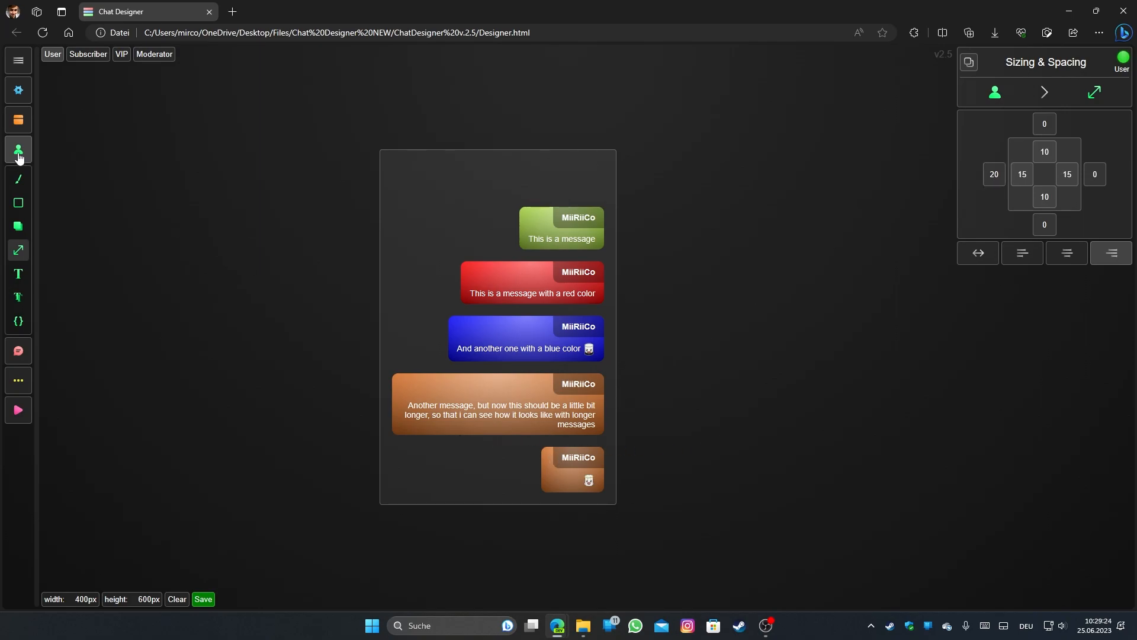
# - Reduce the message box's left, right and bottom outer margins to 15
pyautogui.click(18, 119)
pyautogui.click(26, 221)
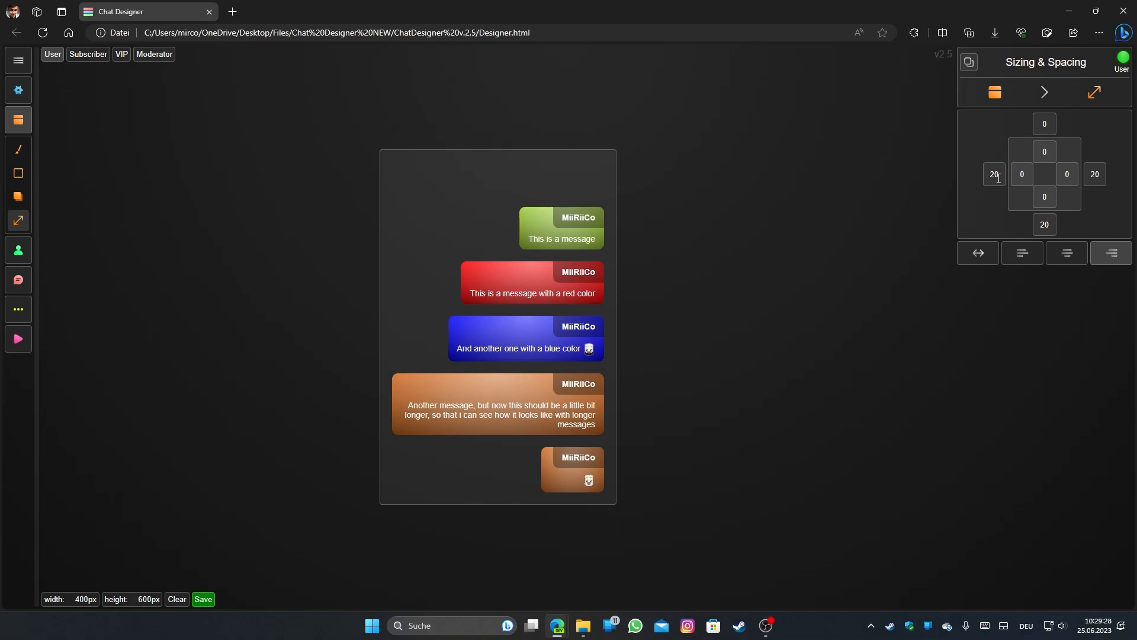
pyautogui.moveTo(999, 178); pyautogui.dragTo(975, 175)
pyautogui.write('1')
pyautogui.moveTo(1045, 224); pyautogui.dragTo(1036, 225)
pyautogui.write('1')
pyautogui.moveTo(1096, 174); pyautogui.dragTo(1084, 175)
pyautogui.write('1')
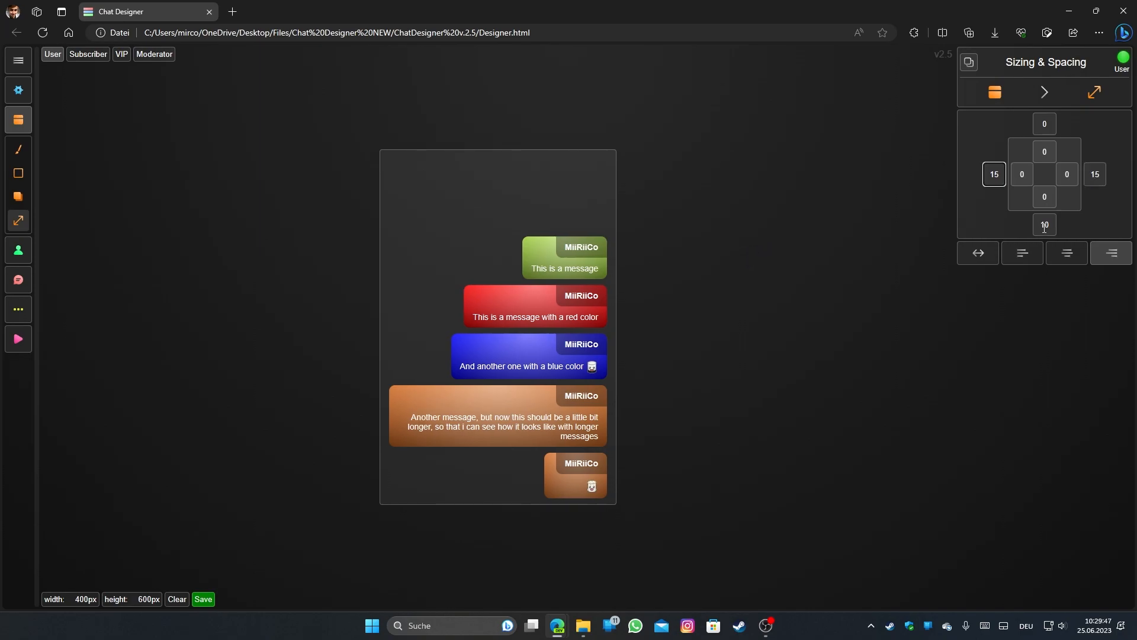
pyautogui.click(1049, 226)
pyautogui.write('5')
pyautogui.click(1096, 218)
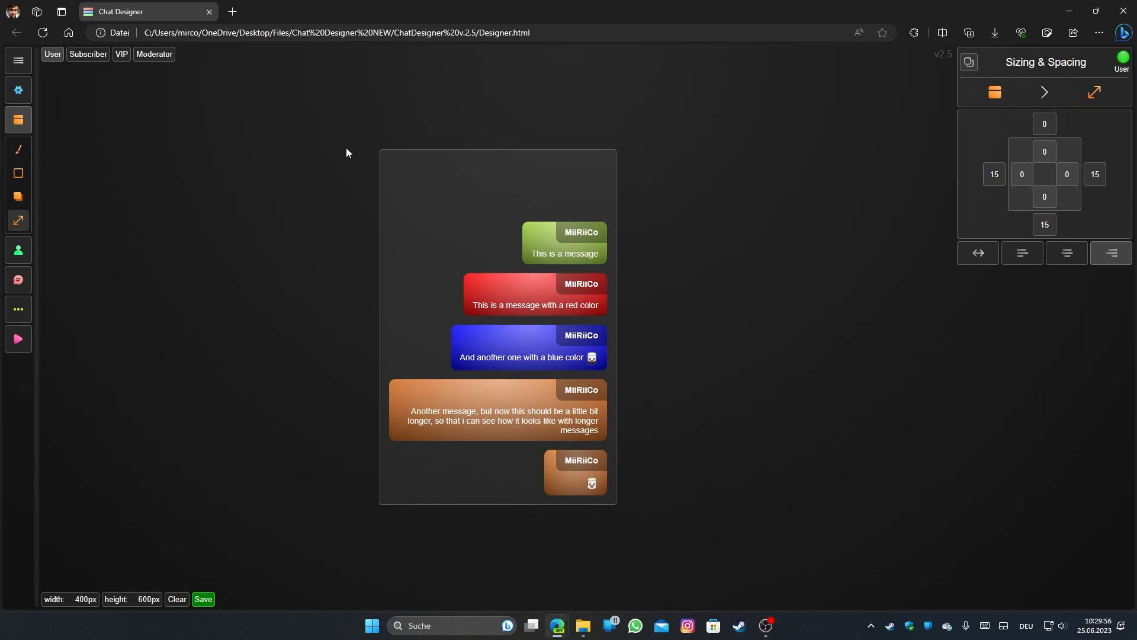
# - Add a black block shadow to the message boxes with a y offset of 4 px, blur of 8 px and opacity of 180
pyautogui.click(19, 198)
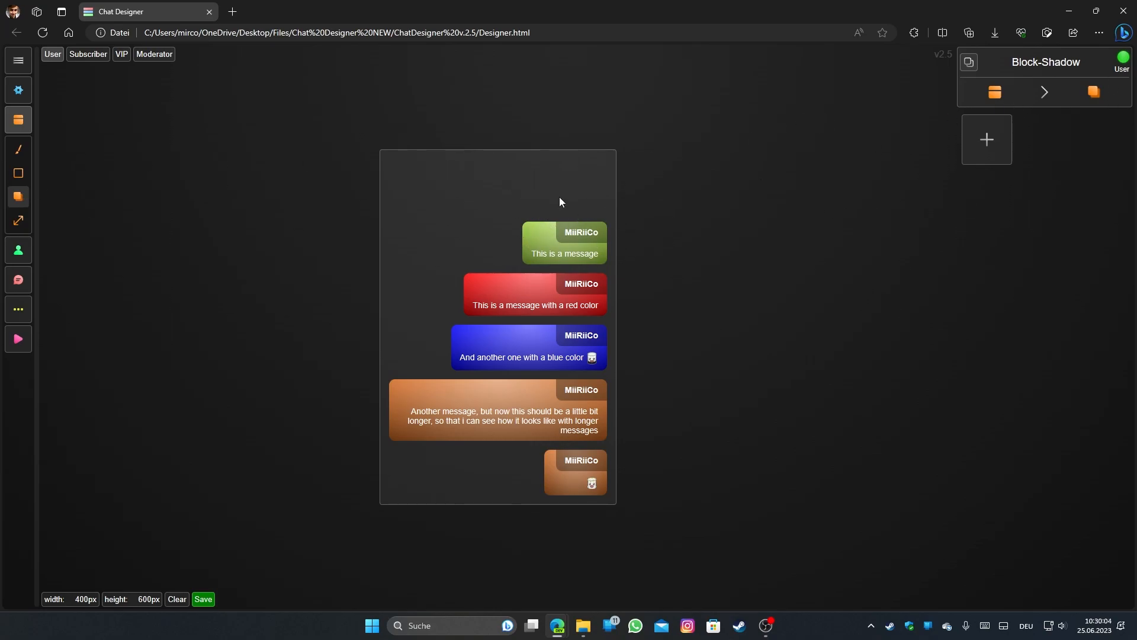
pyautogui.click(984, 138)
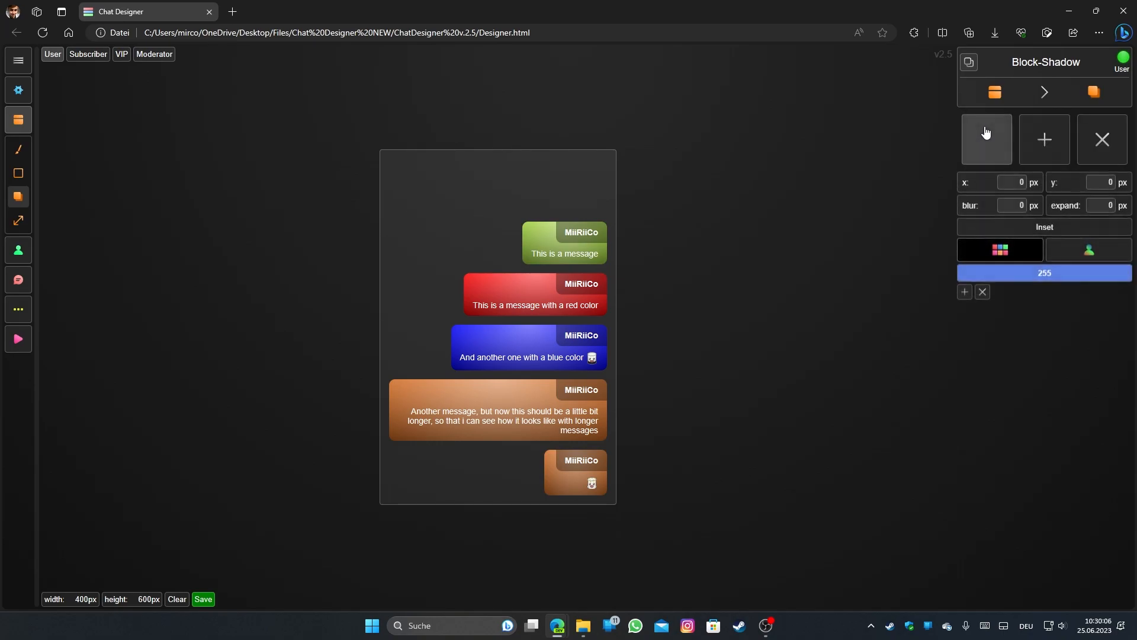
pyautogui.click(1103, 185)
pyautogui.write('2')
pyautogui.doubleClick(1015, 206)
pyautogui.write('4')
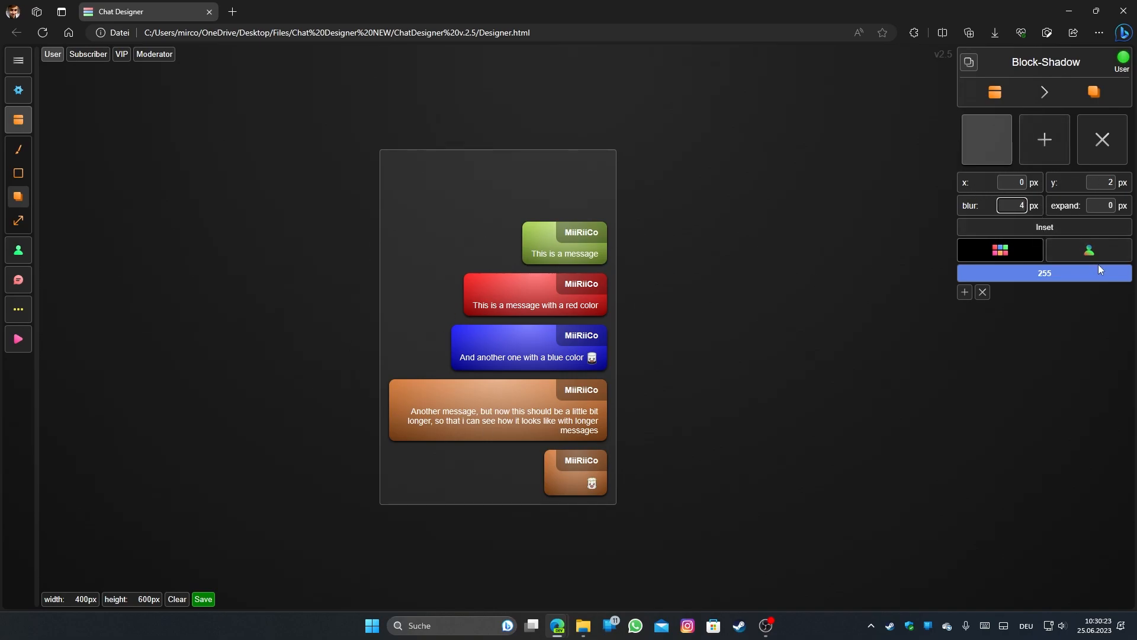
pyautogui.moveTo(1120, 276); pyautogui.dragTo(1081, 271)
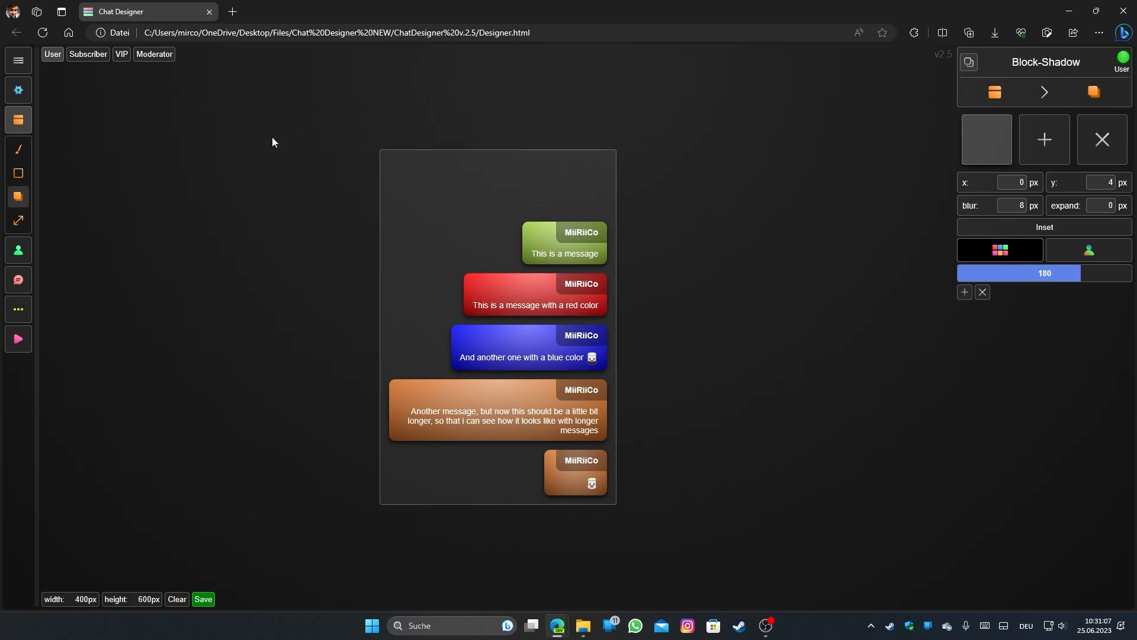
# - Raise the opacity of the solid black background behind the user names to 145
pyautogui.click(25, 249)
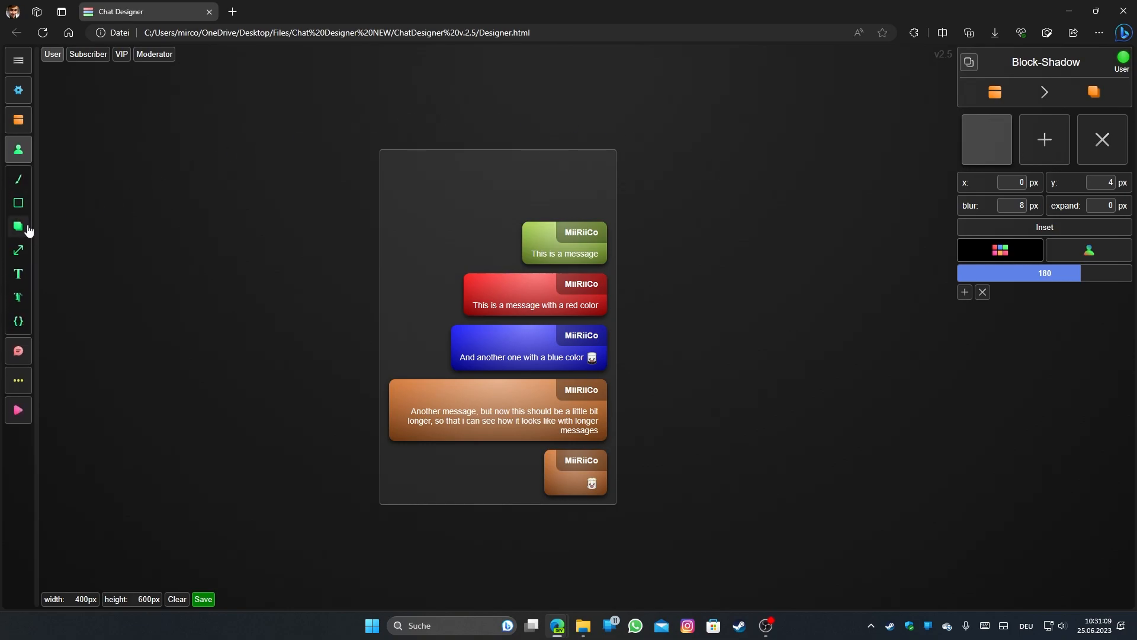
pyautogui.click(19, 179)
pyautogui.click(987, 122)
pyautogui.click(1045, 163)
pyautogui.click(1055, 207)
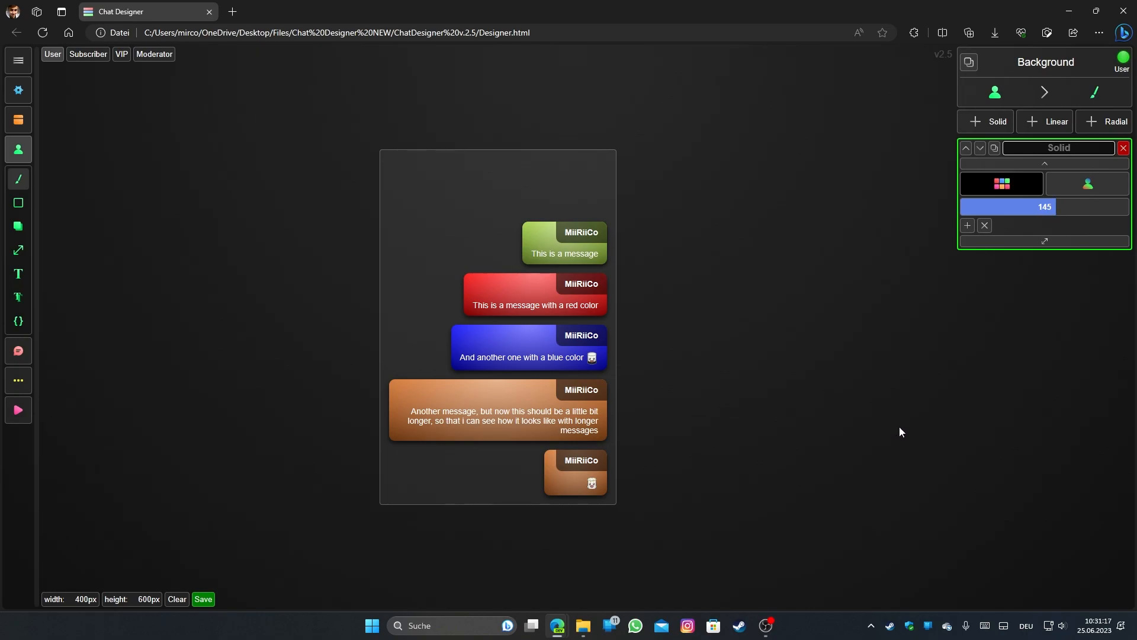
pyautogui.moveTo(531, 254); pyautogui.dragTo(602, 254)
pyautogui.click(566, 245)
# - Add a black text shadow to the user names with a y offset of 1 px and a blur of 3 px, and inspect it up close
pyautogui.click(21, 296)
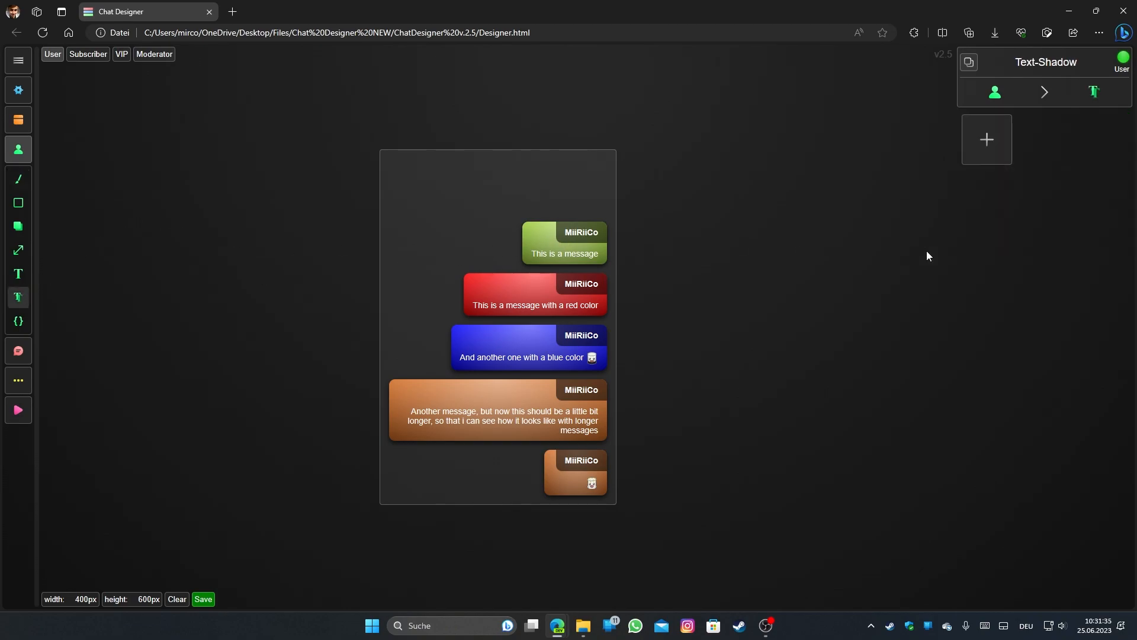
pyautogui.click(987, 141)
pyautogui.click(1100, 182)
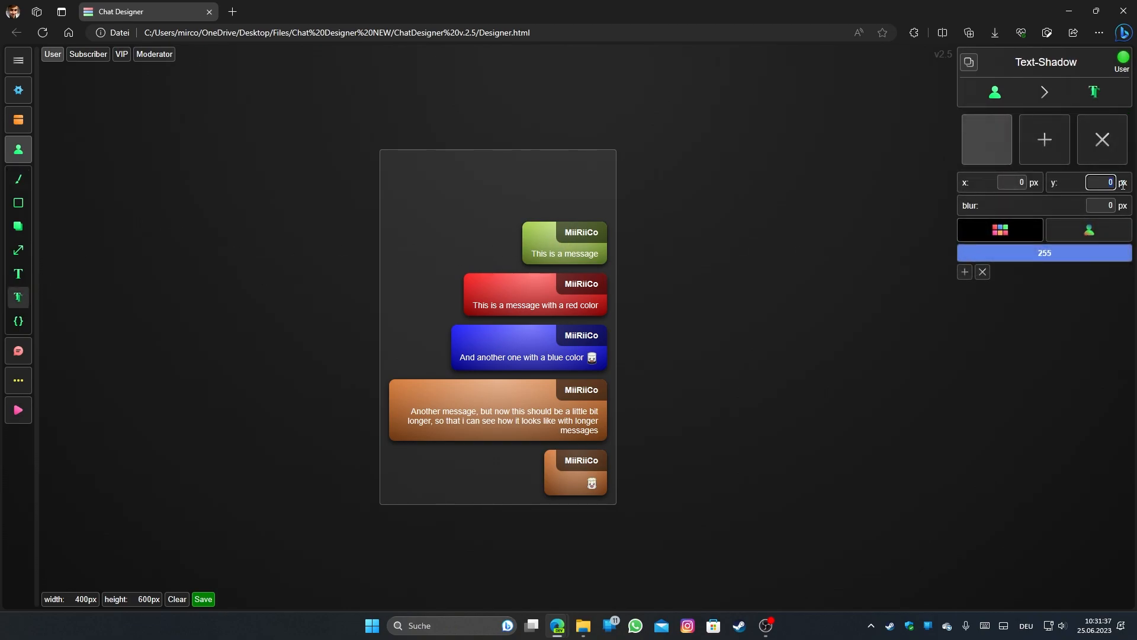
pyautogui.write('1')
pyautogui.click(1103, 205)
pyautogui.write('3')
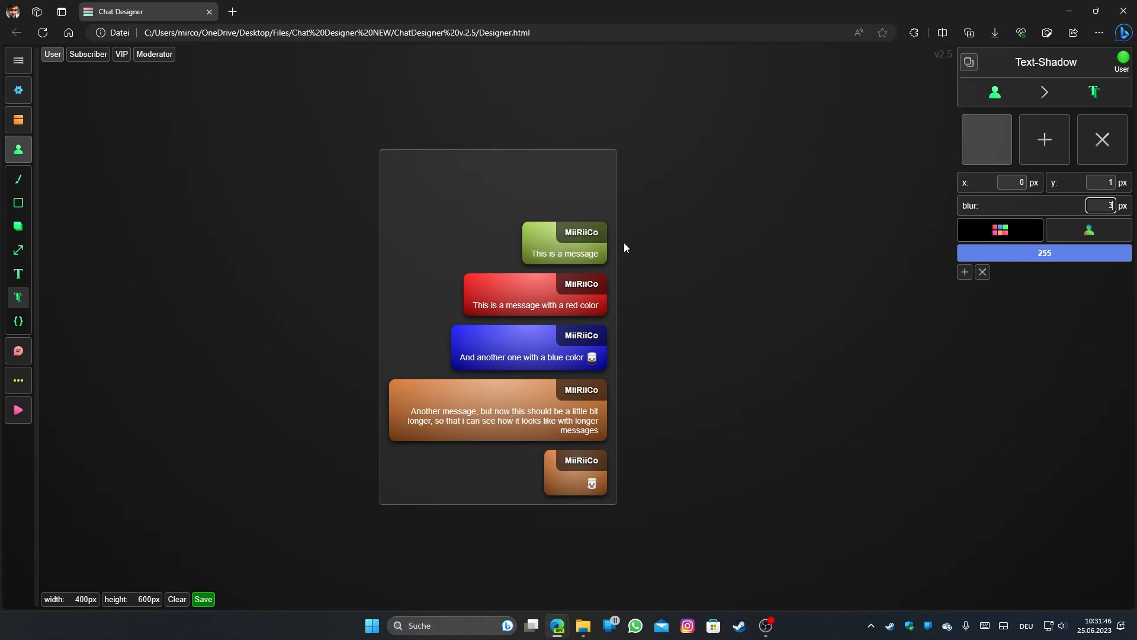
pyautogui.scroll(4, 630, 238)
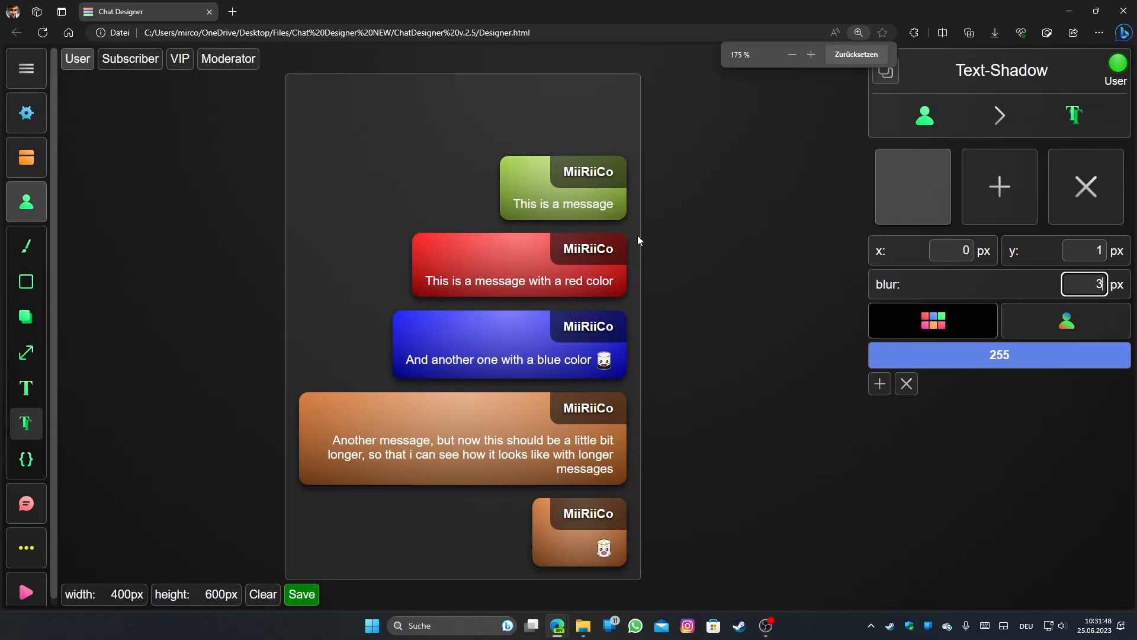
# - Try the user names' text shadow with a blur of 0 px and a y offset of 5 px
pyautogui.scroll(1, 663, 117)
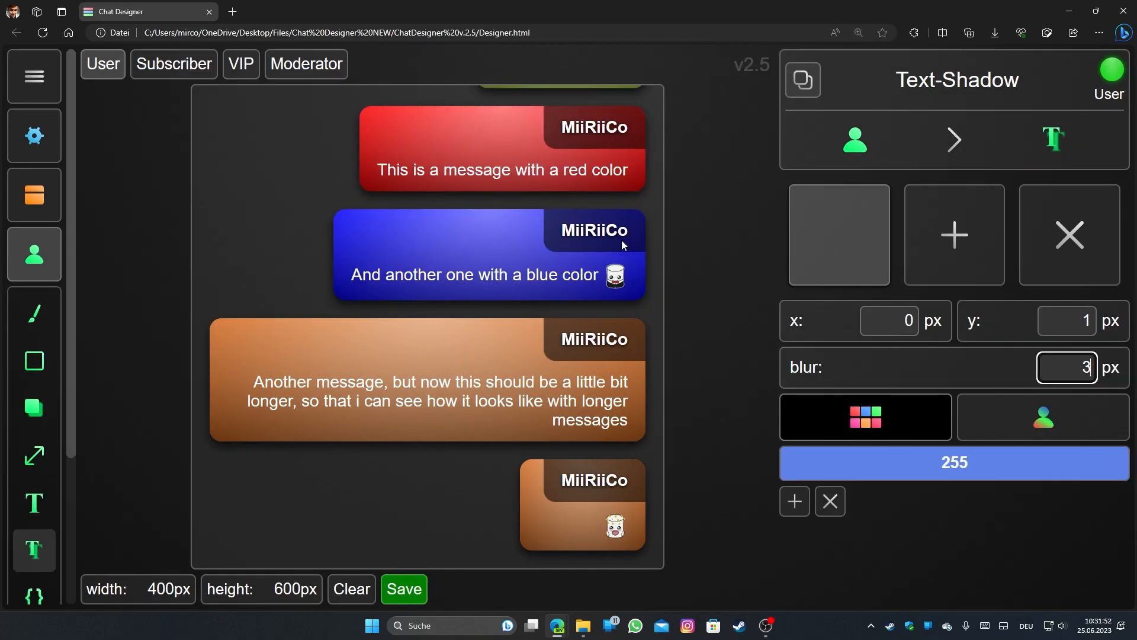
pyautogui.moveTo(1079, 365); pyautogui.dragTo(1126, 378)
pyautogui.write('0')
pyautogui.moveTo(1075, 321); pyautogui.dragTo(1103, 322)
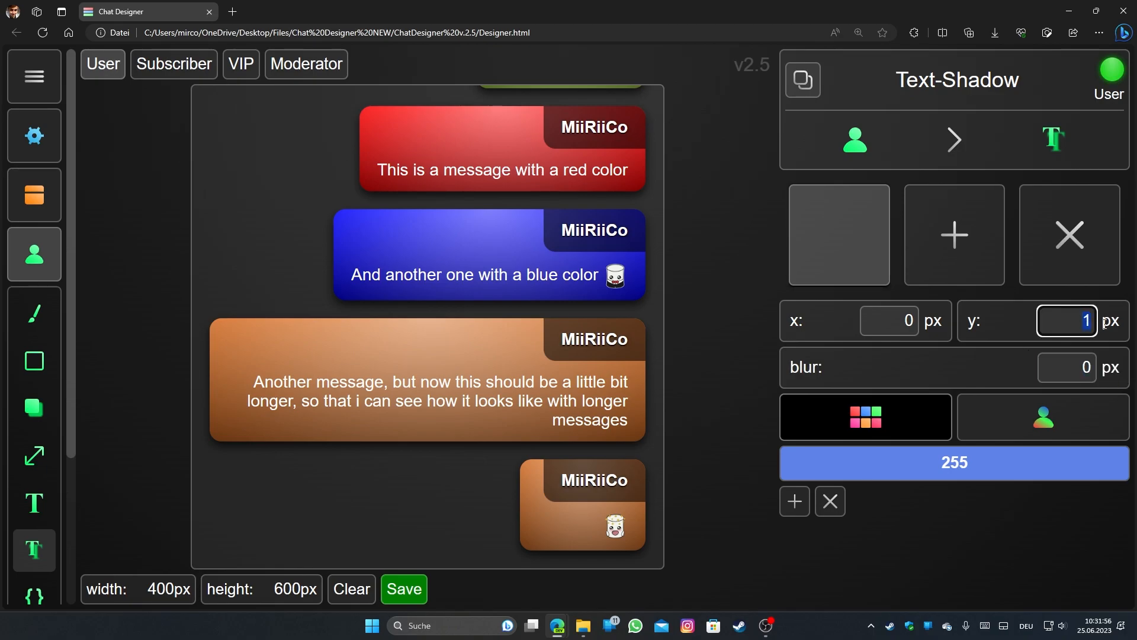
pyautogui.write('5')
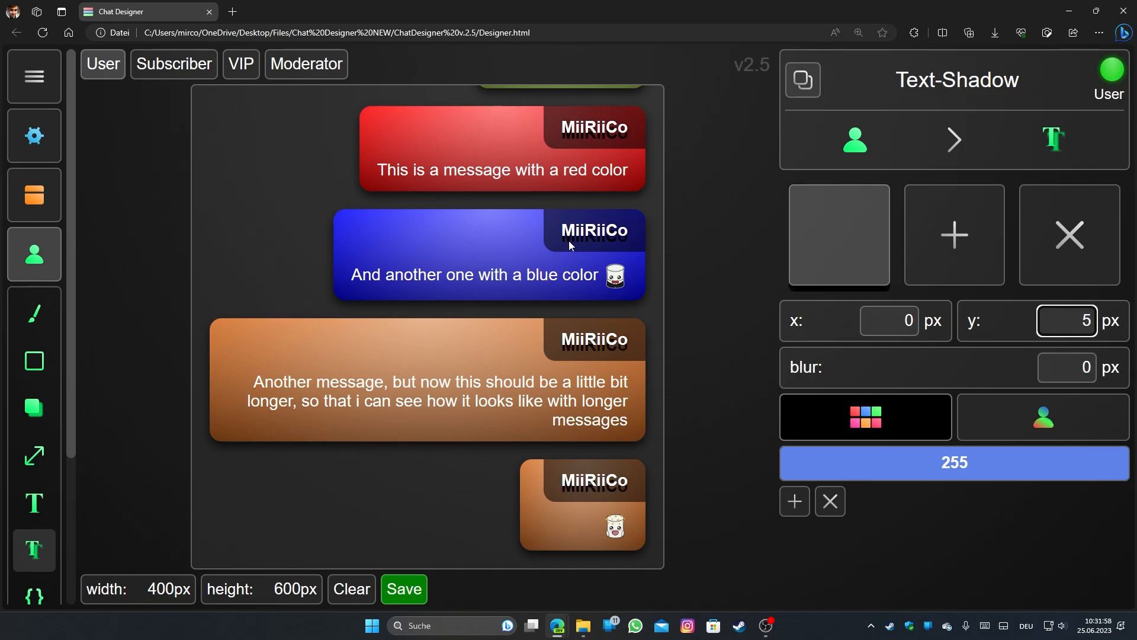
# - Try blurs of 2 and 5 px on the user names' shadow, then restore a 3 px blur and 1 px y offset
pyautogui.doubleClick(1072, 370)
pyautogui.write('2')
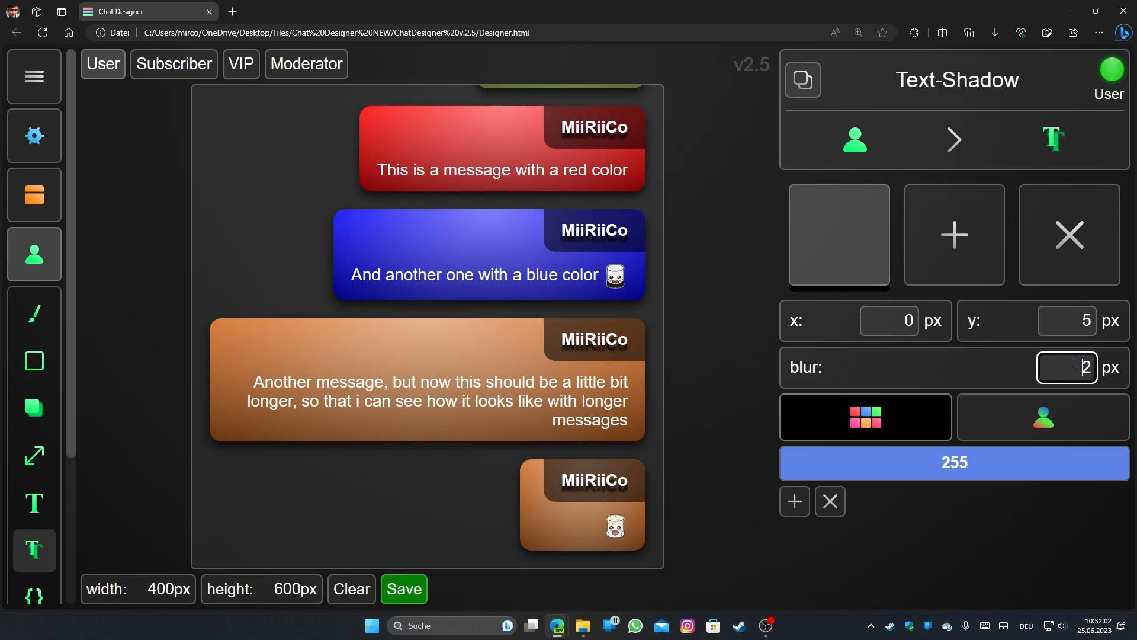
pyautogui.press('Delete')
pyautogui.write('5')
pyautogui.press('Delete')
pyautogui.write('3')
pyautogui.click(1074, 328)
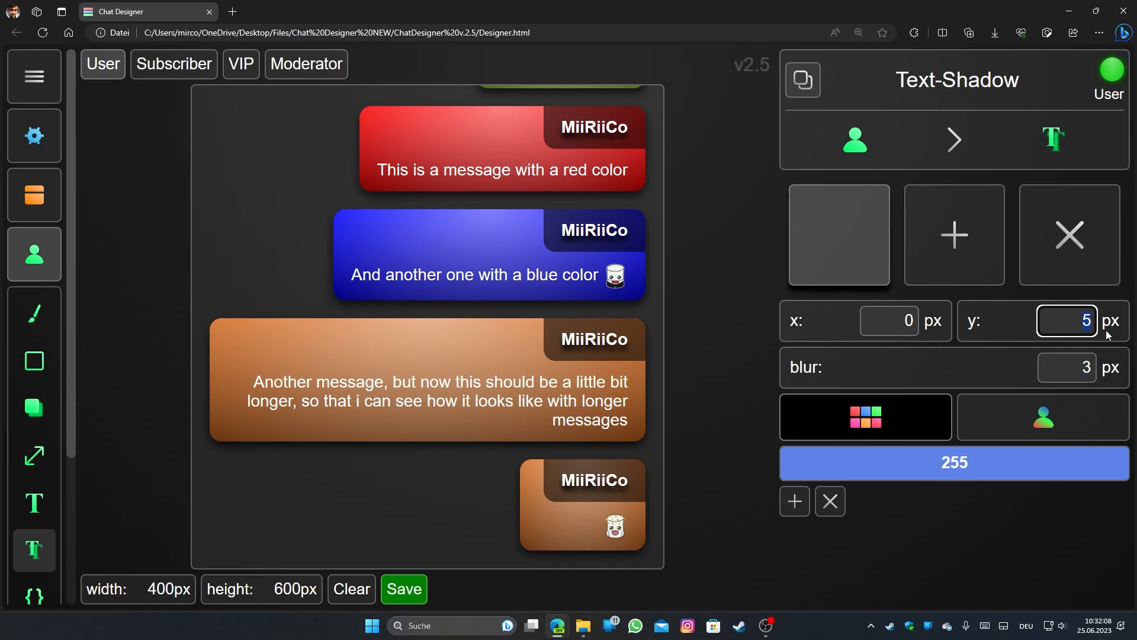
pyautogui.write('1')
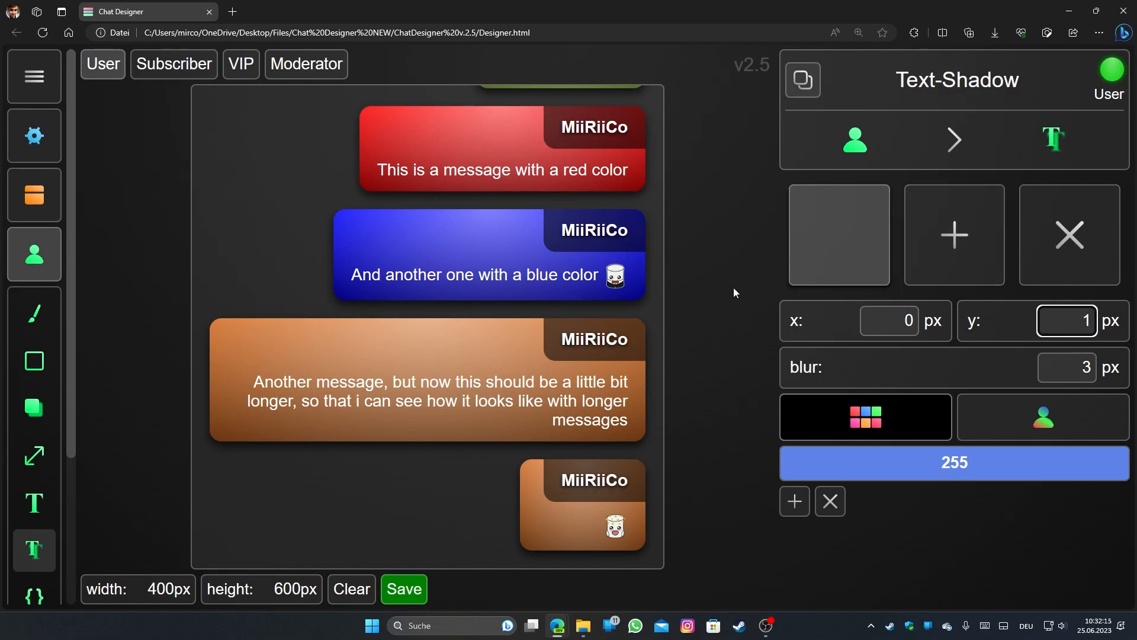
# - Copy the user names' text shadow settings to the message text, overwriting its current text shadow settings
pyautogui.hotkey('ctrl', '0')
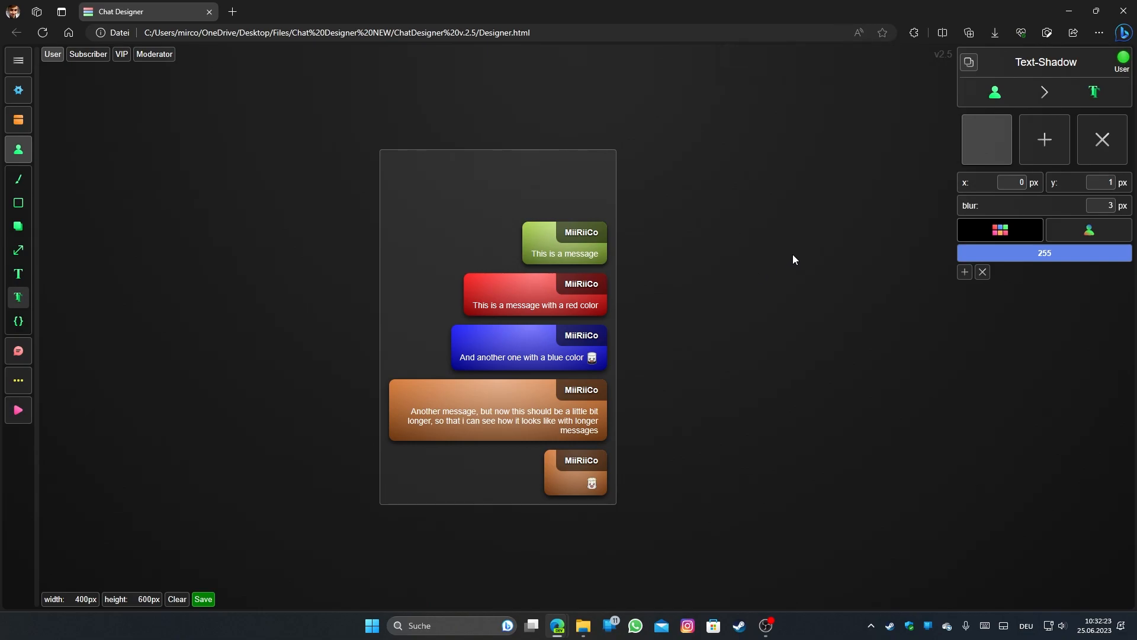
pyautogui.click(18, 351)
pyautogui.click(19, 325)
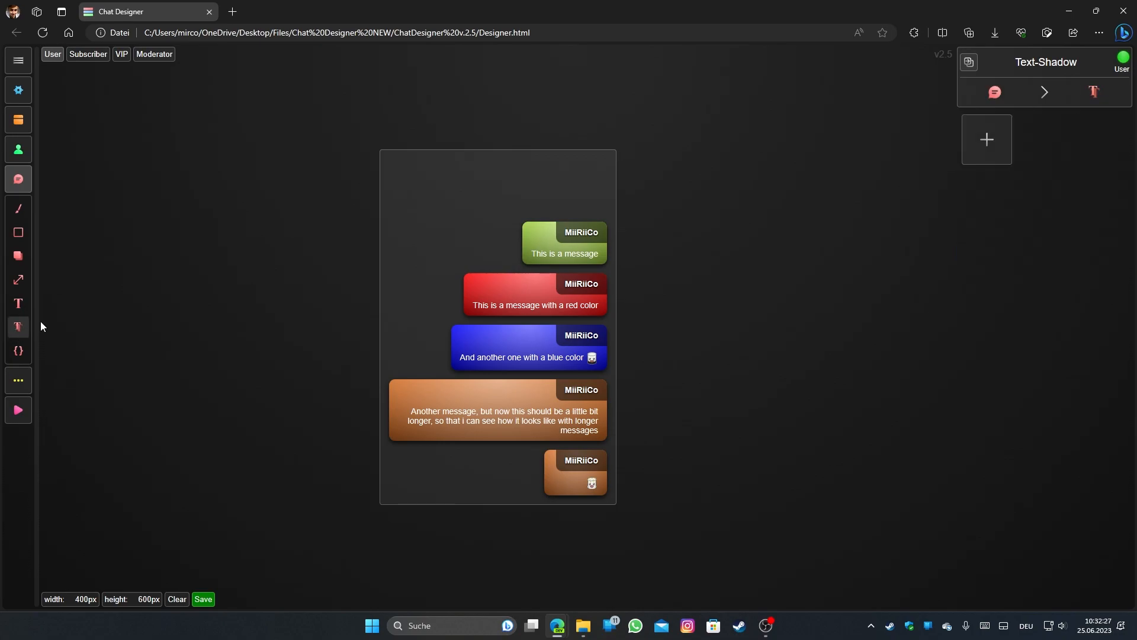
pyautogui.click(977, 63)
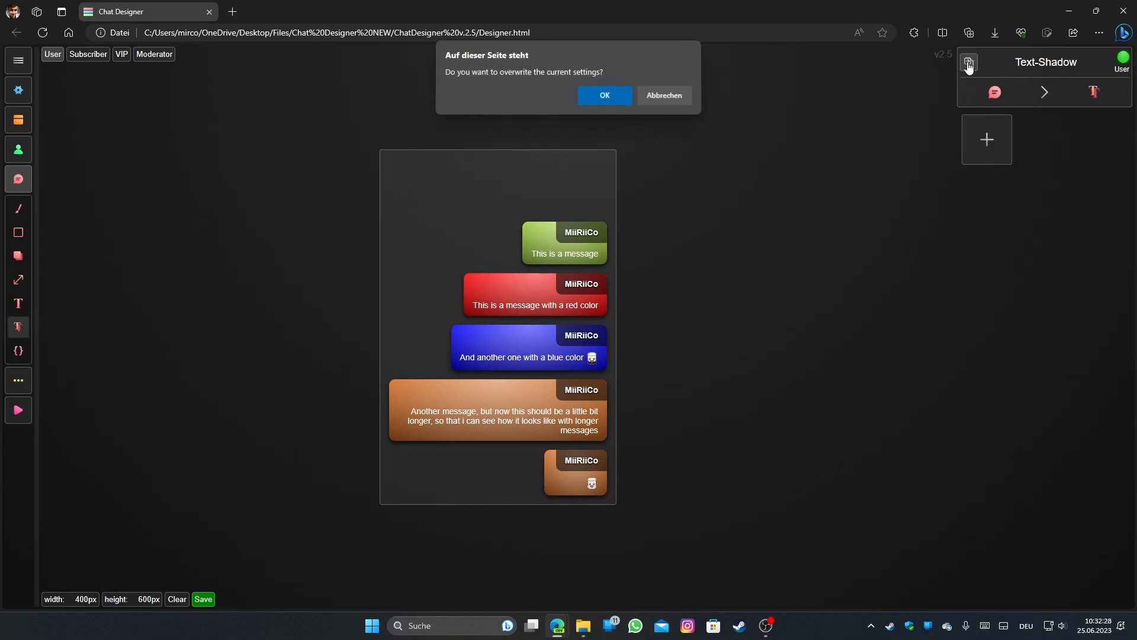
pyautogui.click(616, 98)
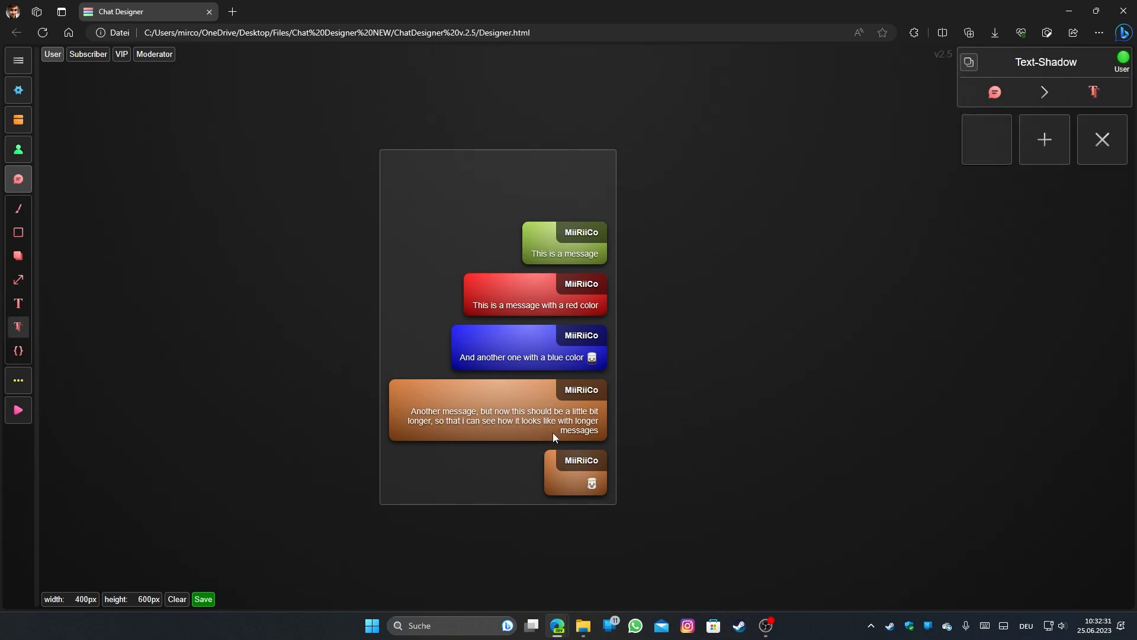